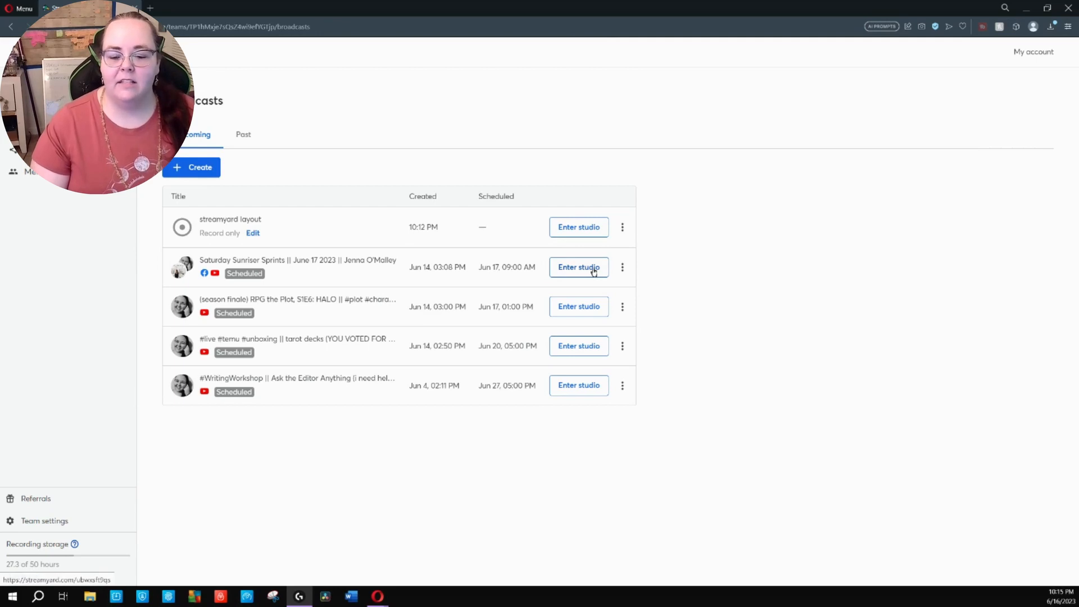
# Enter the Saturday Sunriser Sprints studio with the microphone muted, the camera stopped and the display name TEST
pyautogui.click(593, 272)
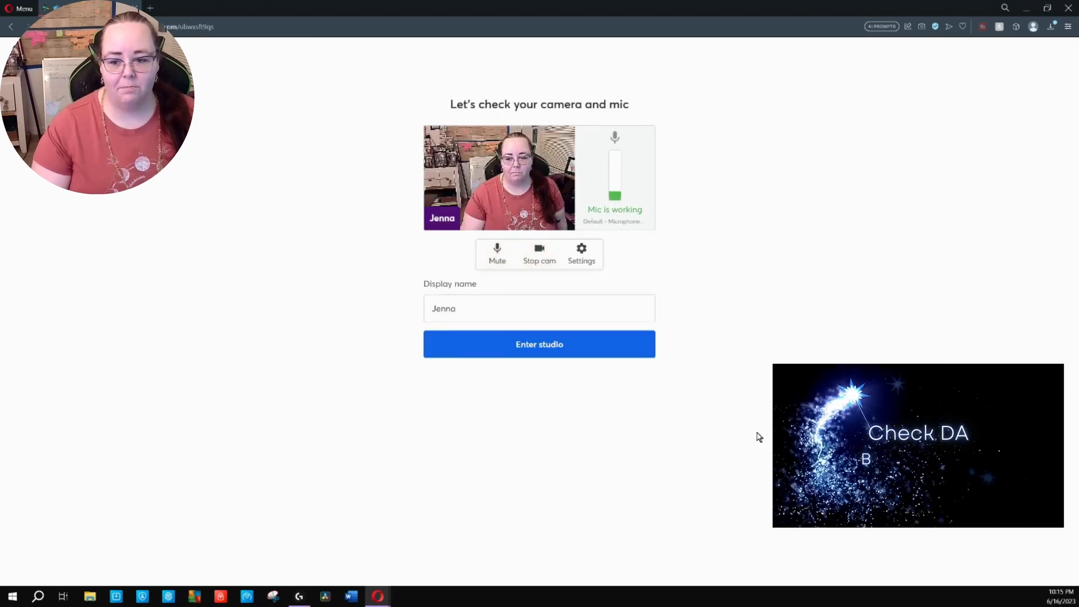
pyautogui.click(498, 259)
pyautogui.click(537, 257)
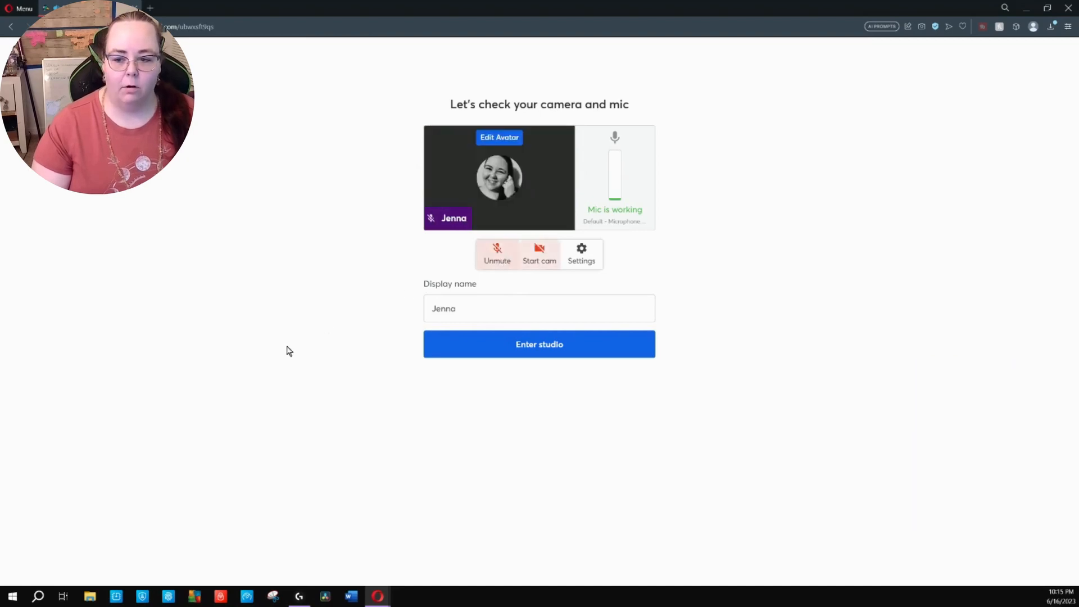
pyautogui.moveTo(459, 308); pyautogui.dragTo(355, 304)
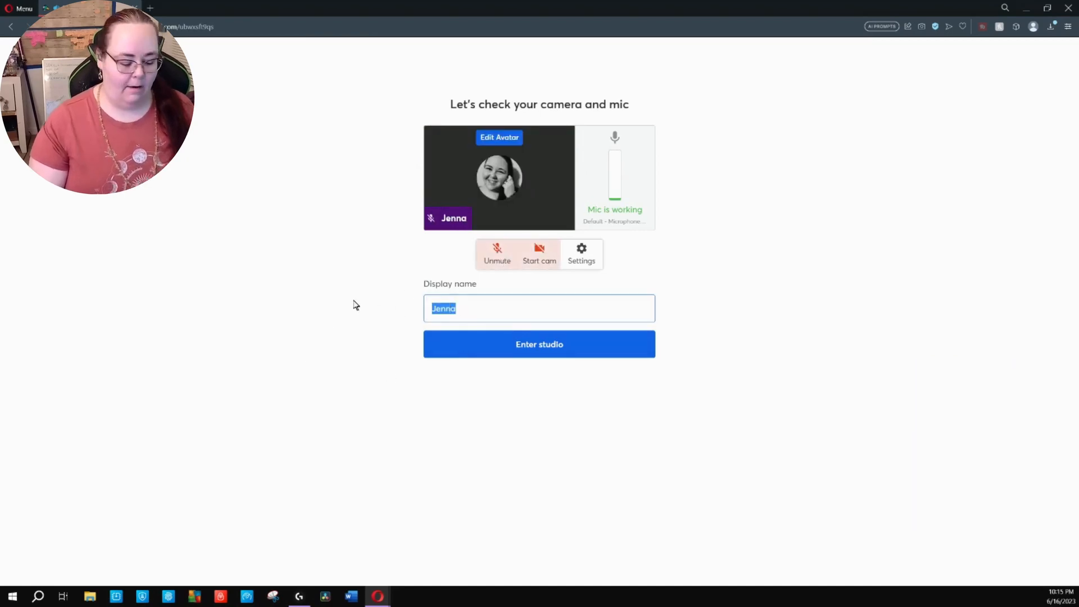
pyautogui.write('TEST')
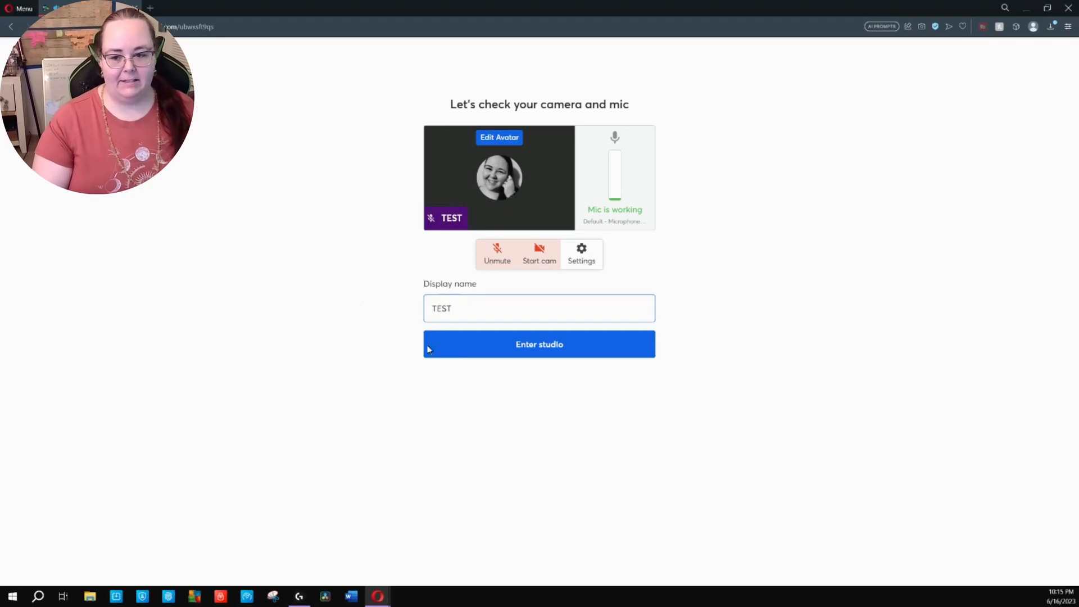
pyautogui.click(582, 351)
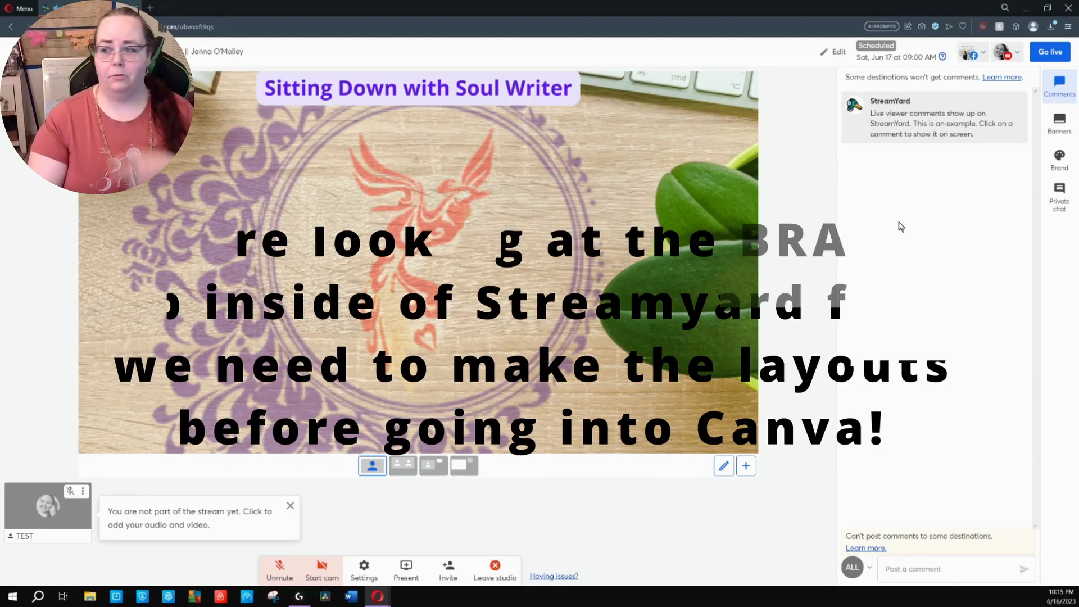
# Look through the banner folders and switch the studio's brand to Soul Squad Sprinters
pyautogui.click(1060, 128)
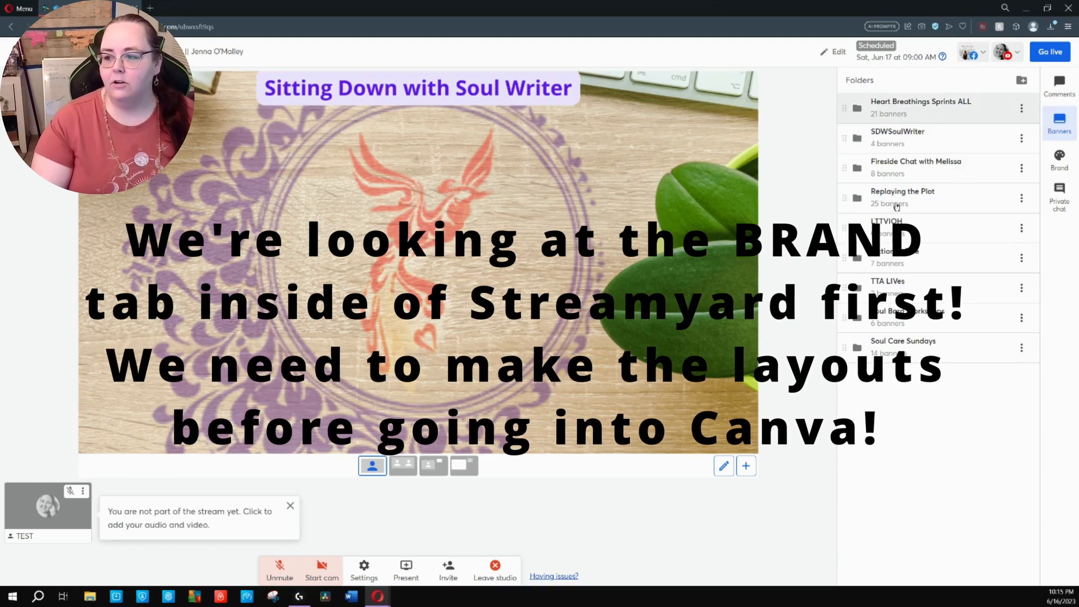
pyautogui.click(921, 107)
pyautogui.click(1059, 160)
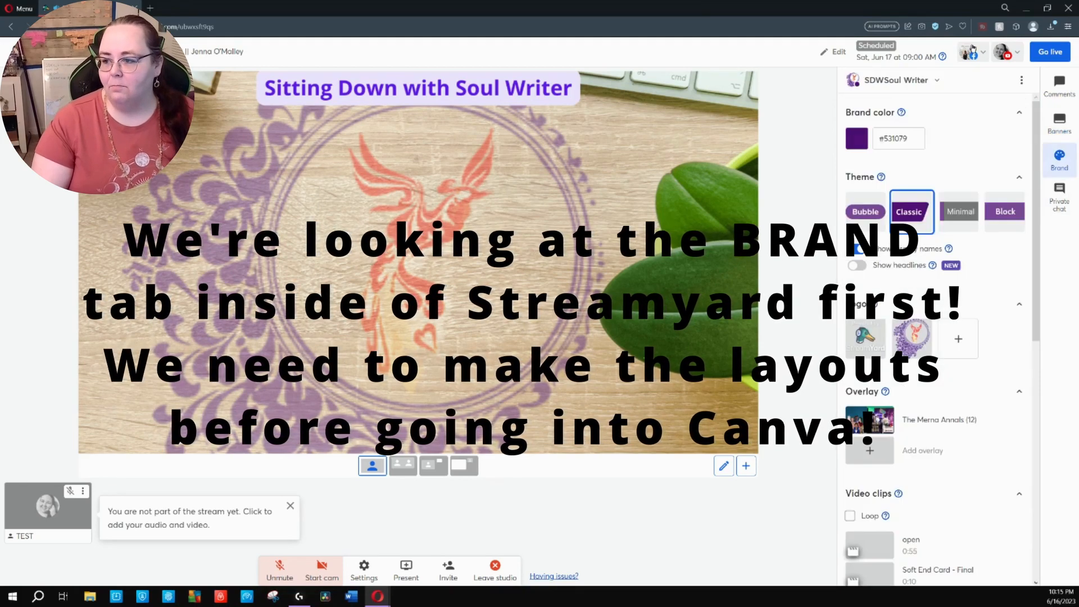
pyautogui.click(899, 81)
pyautogui.click(884, 110)
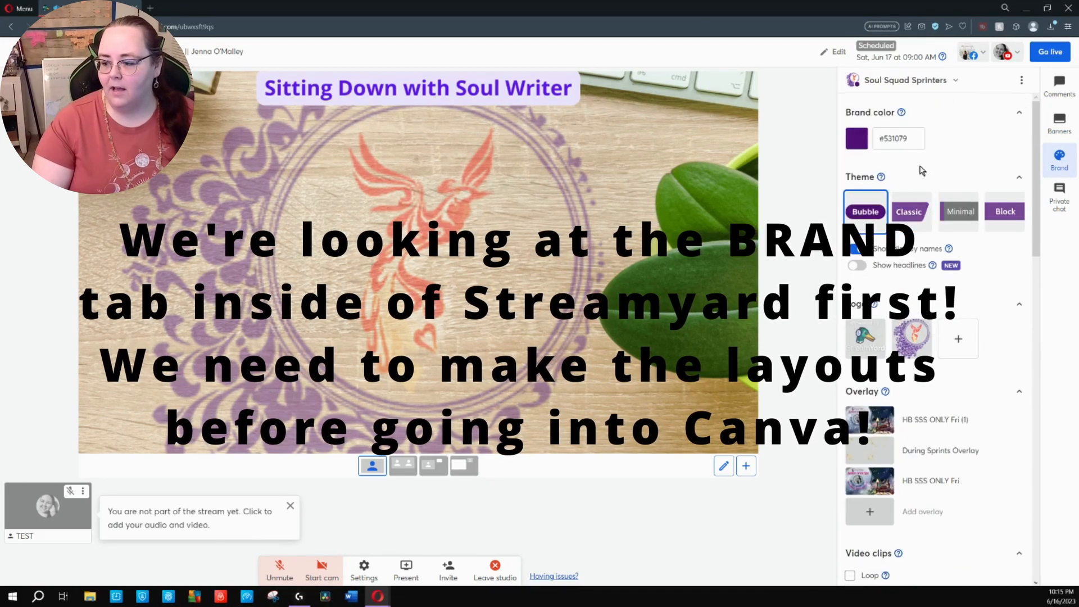
# Show the HB SSS ONLY Fri (1) overlay on the stage, browse the video clips and hide the overlay again
pyautogui.click(945, 422)
pyautogui.scroll(-5, 937, 488)
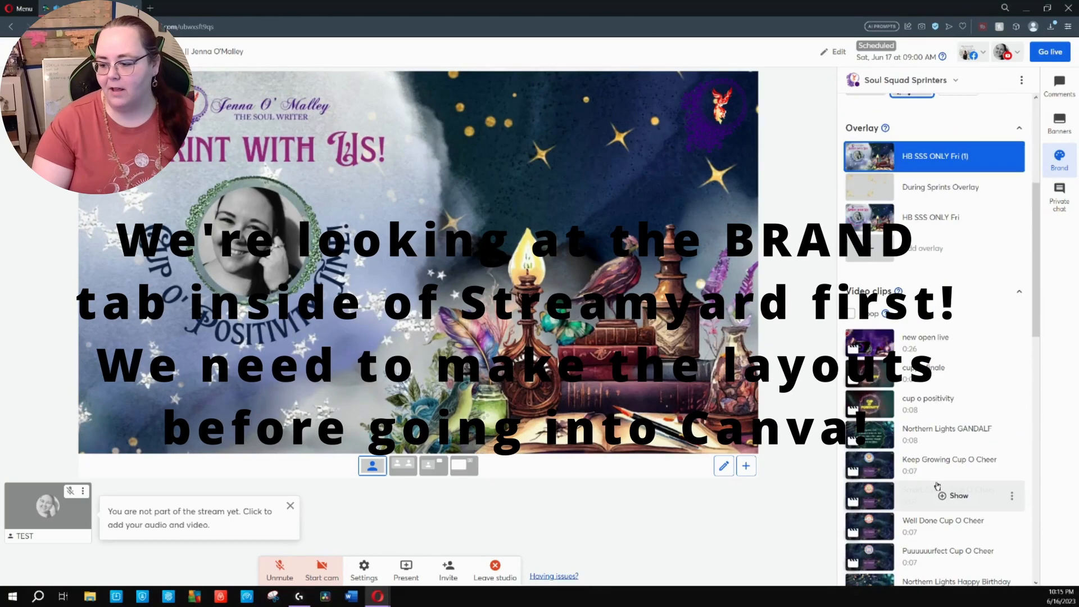
pyautogui.scroll(5, 936, 489)
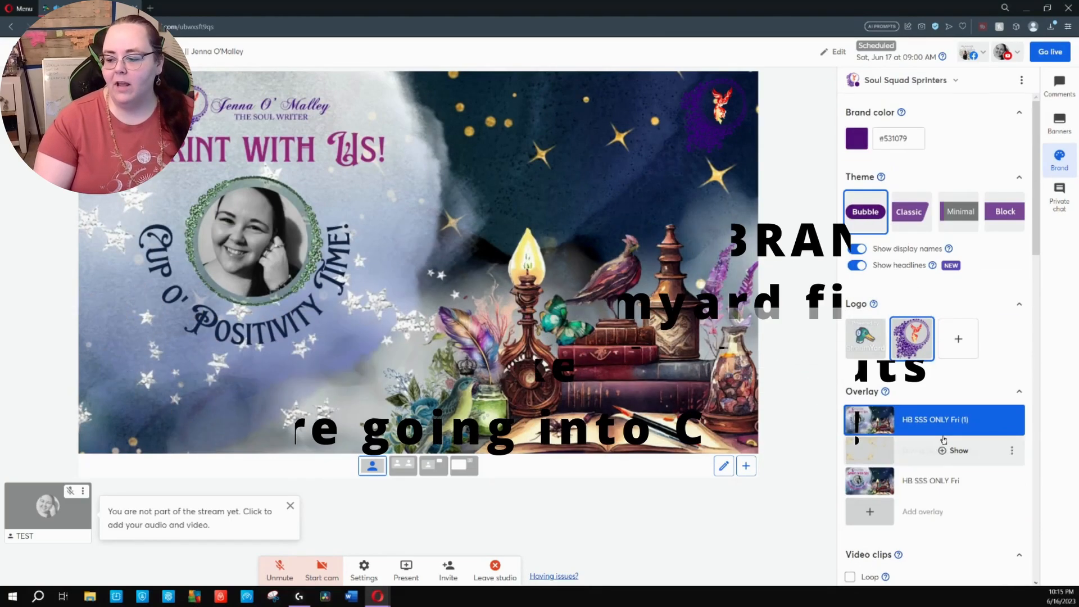
pyautogui.click(849, 432)
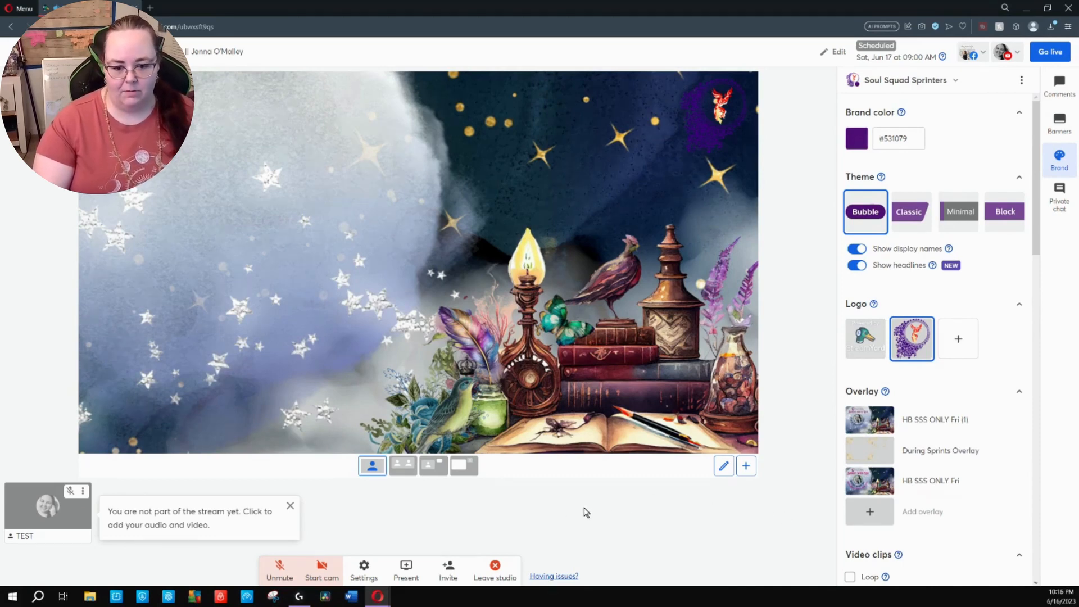
# Switch to the third layout and preview the During Sprints Overlay by showing and hiding it several times
pyautogui.moveTo(61, 514)
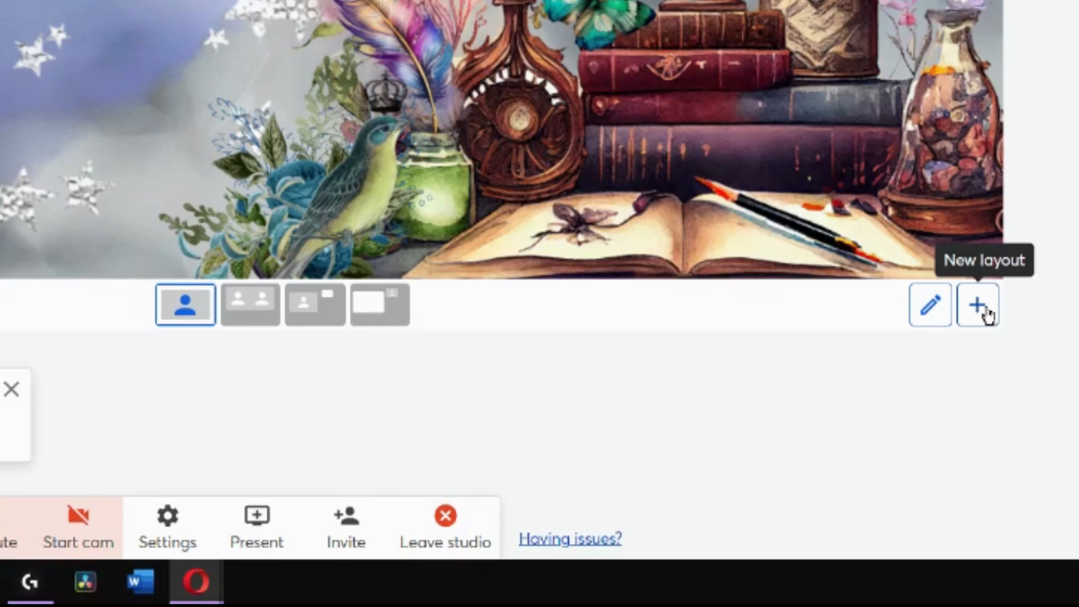
pyautogui.click(323, 311)
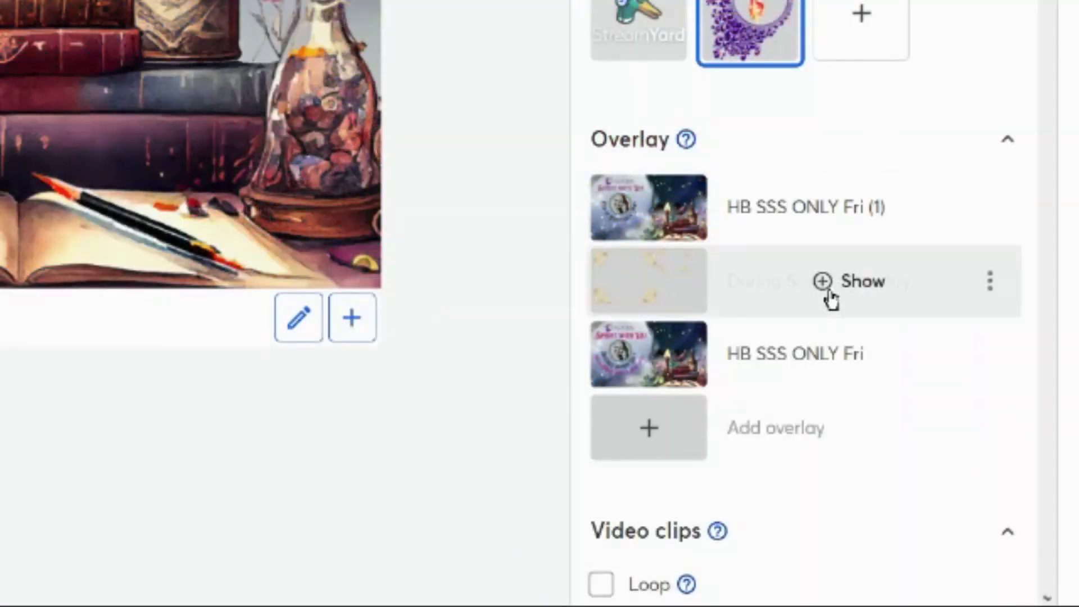
pyautogui.click(826, 290)
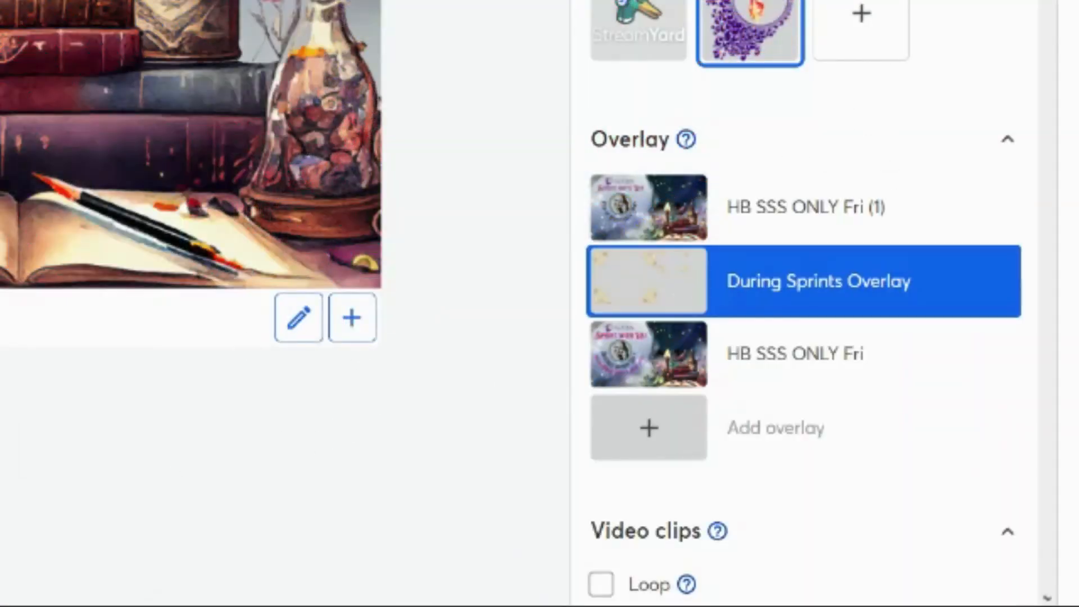
pyautogui.click(805, 286)
pyautogui.click(806, 287)
pyautogui.click(806, 287)
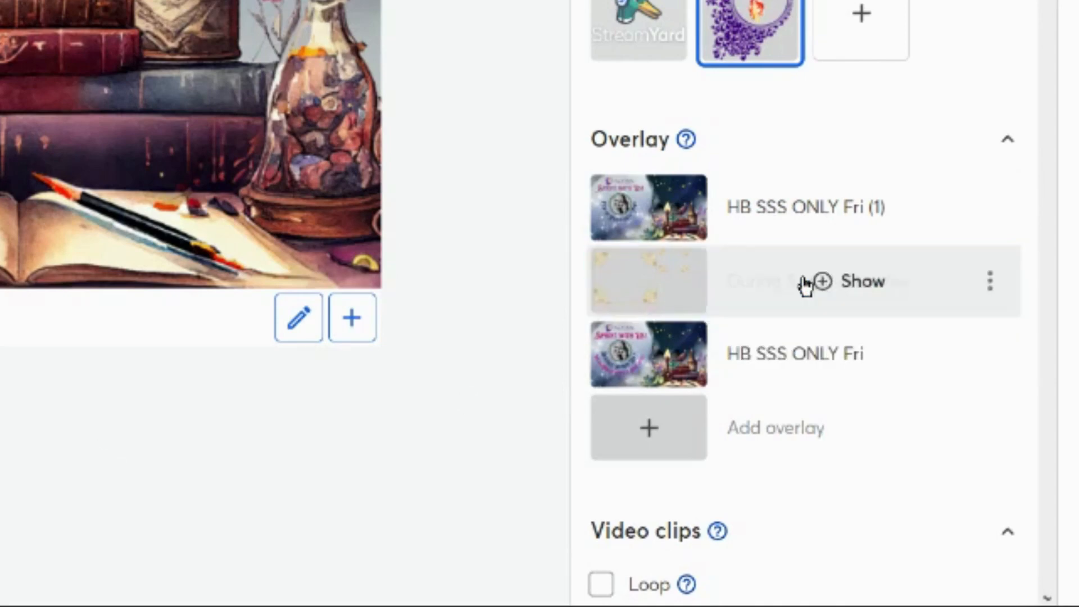
pyautogui.click(806, 286)
pyautogui.click(806, 287)
pyautogui.click(806, 287)
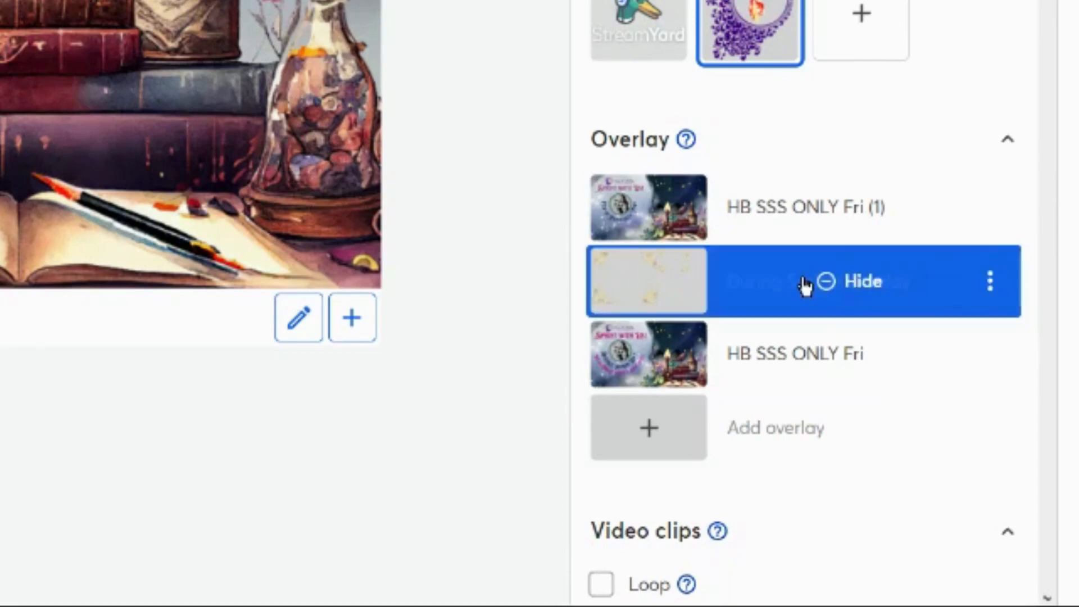
pyautogui.click(805, 287)
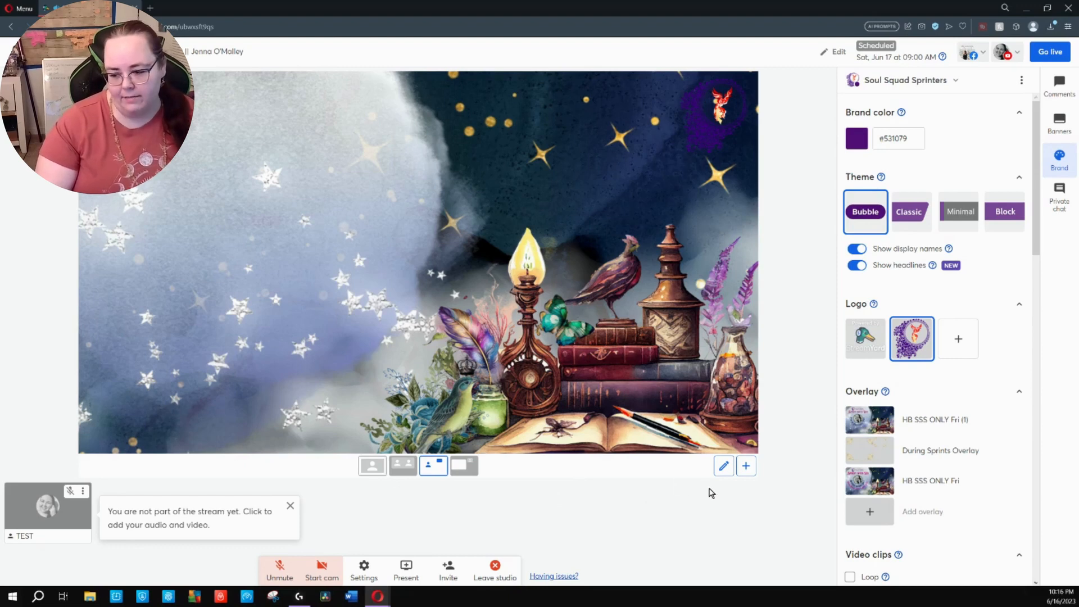
# Start a new layout with one camera slot and one media slot, and move the camera slot toward the stage's left side
pyautogui.click(746, 466)
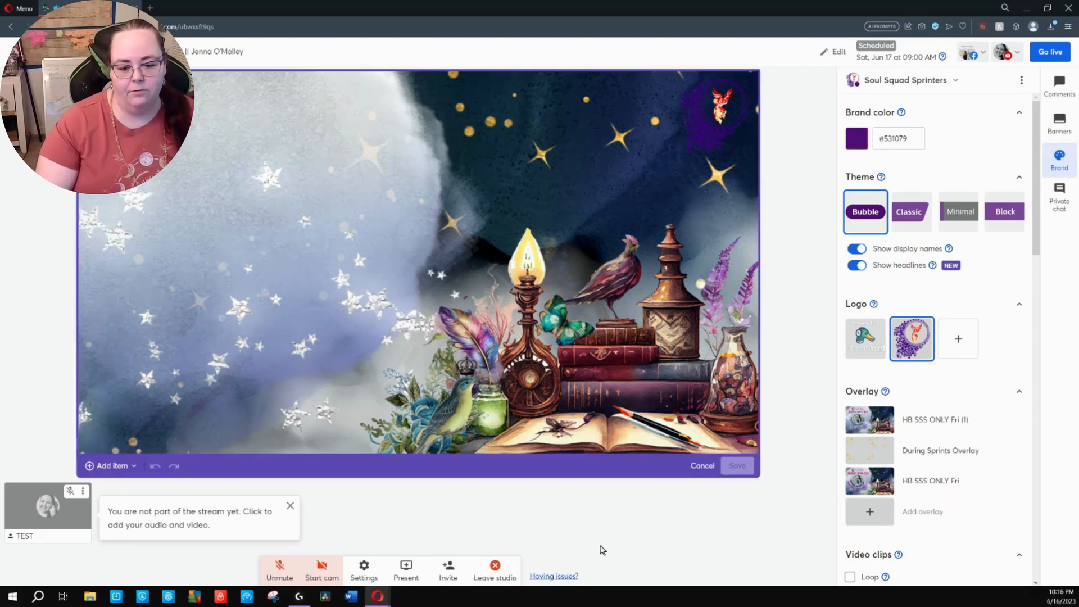
pyautogui.click(127, 471)
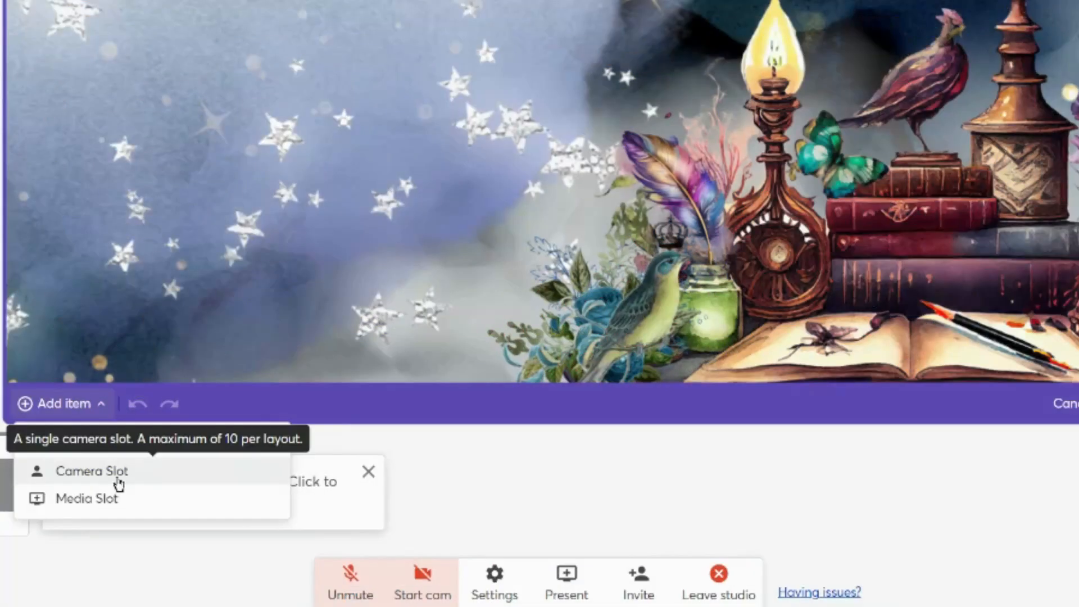
pyautogui.click(98, 467)
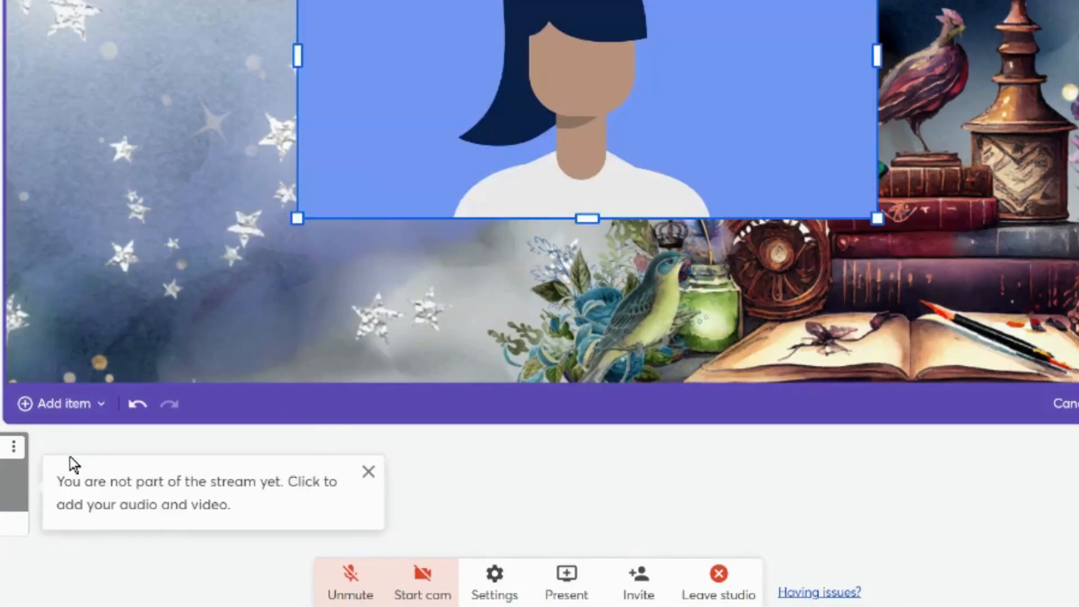
pyautogui.click(69, 414)
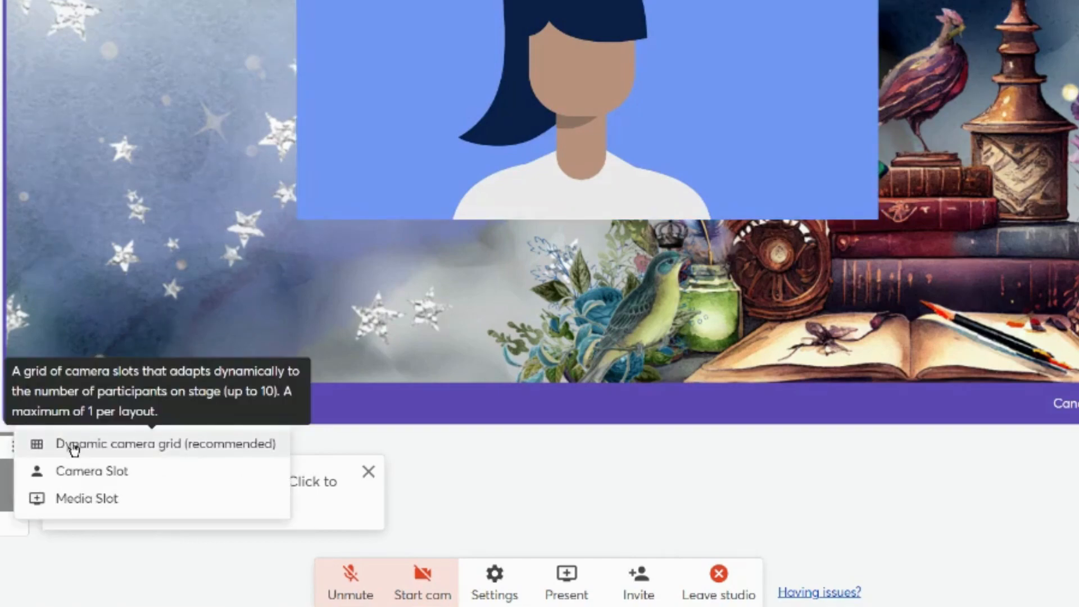
pyautogui.click(70, 502)
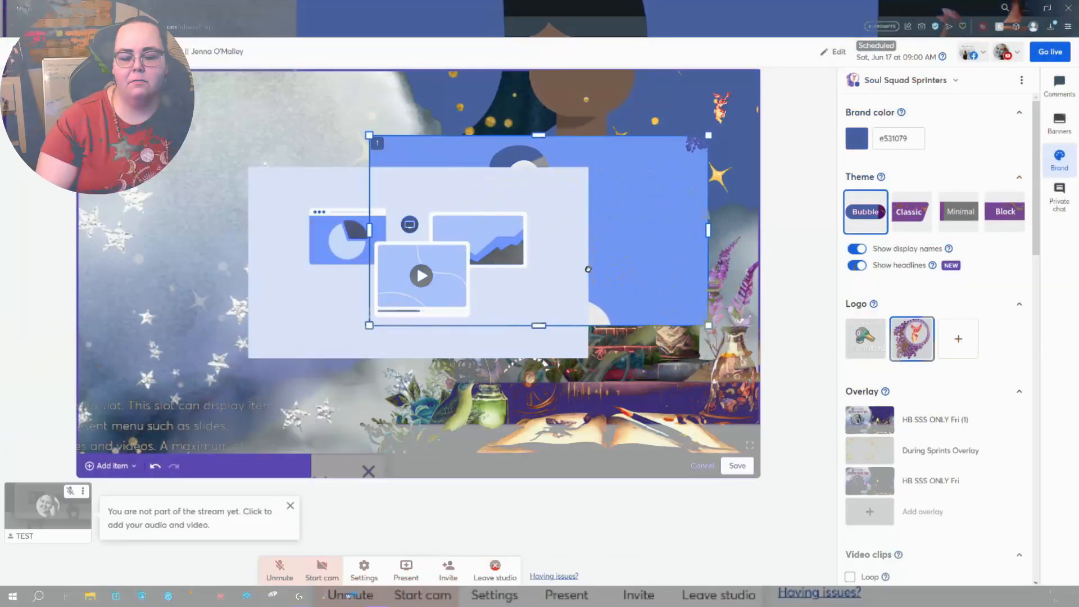
pyautogui.moveTo(587, 269); pyautogui.dragTo(323, 268)
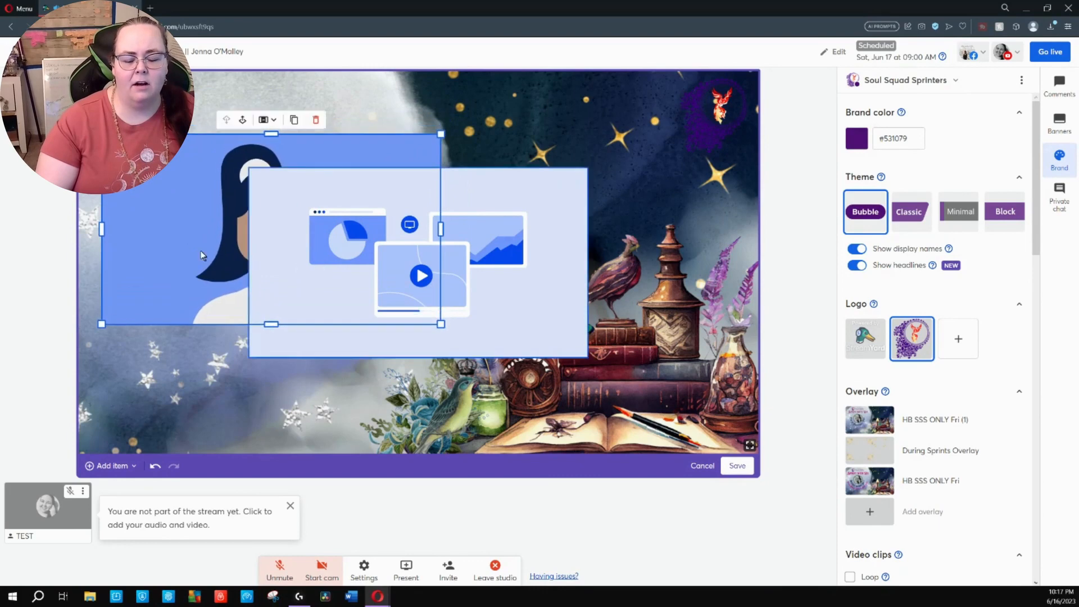
pyautogui.click(110, 466)
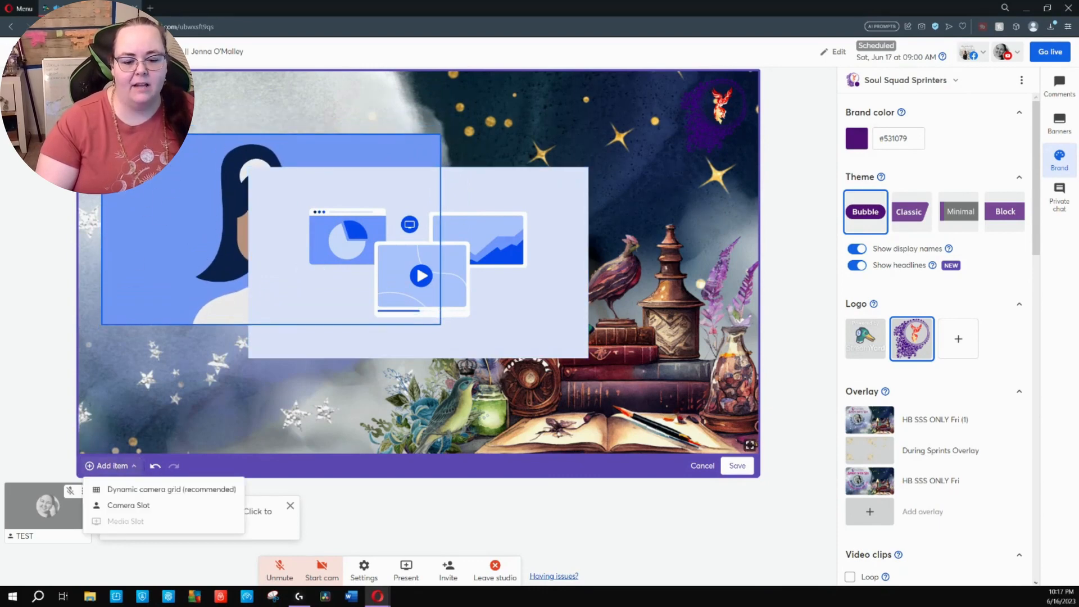
pyautogui.click(159, 493)
pyautogui.click(165, 228)
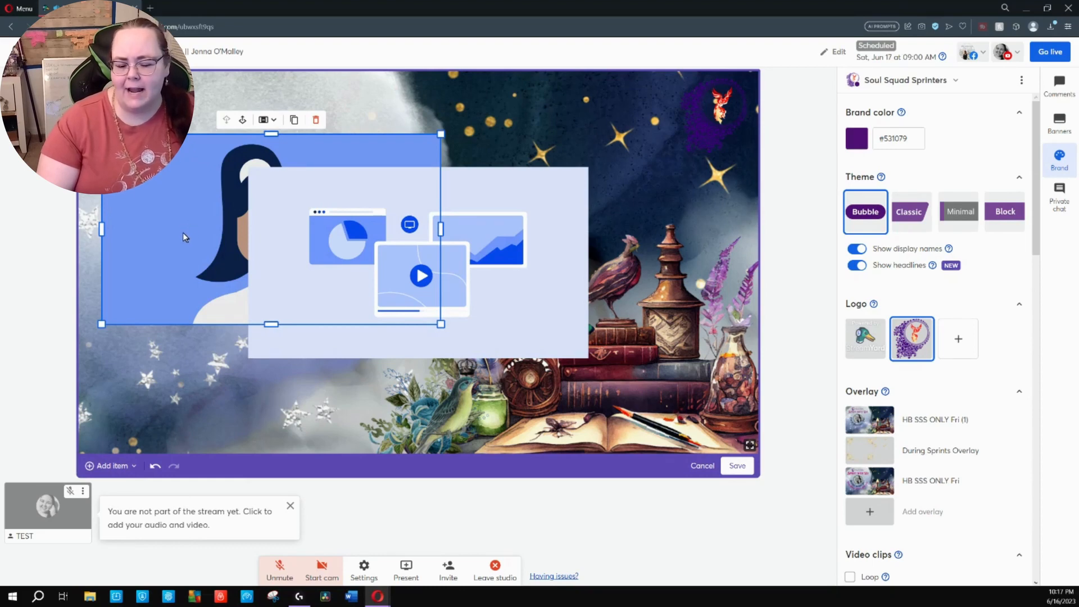
pyautogui.click(111, 465)
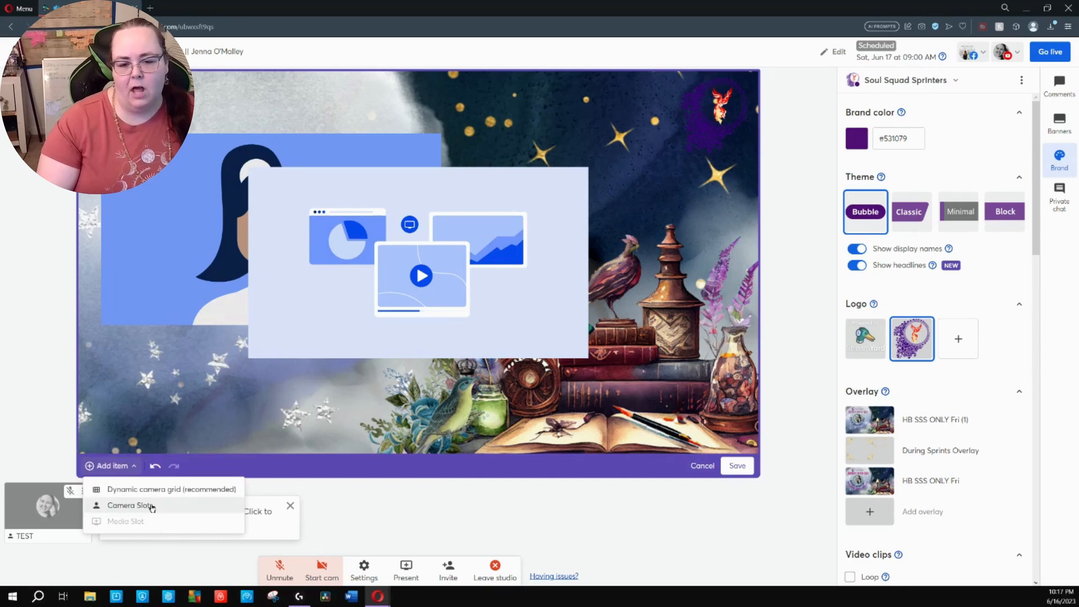
pyautogui.click(177, 306)
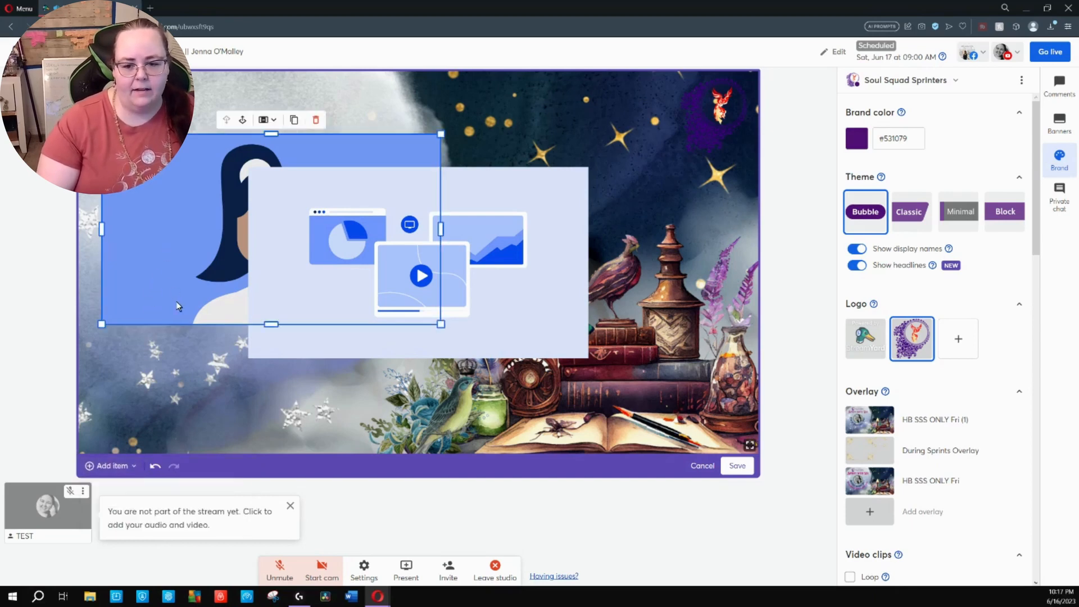
# Lower the camera slot, then shrink the media slot and place it at the top of the stage beside the logo
pyautogui.moveTo(160, 230); pyautogui.dragTo(181, 295)
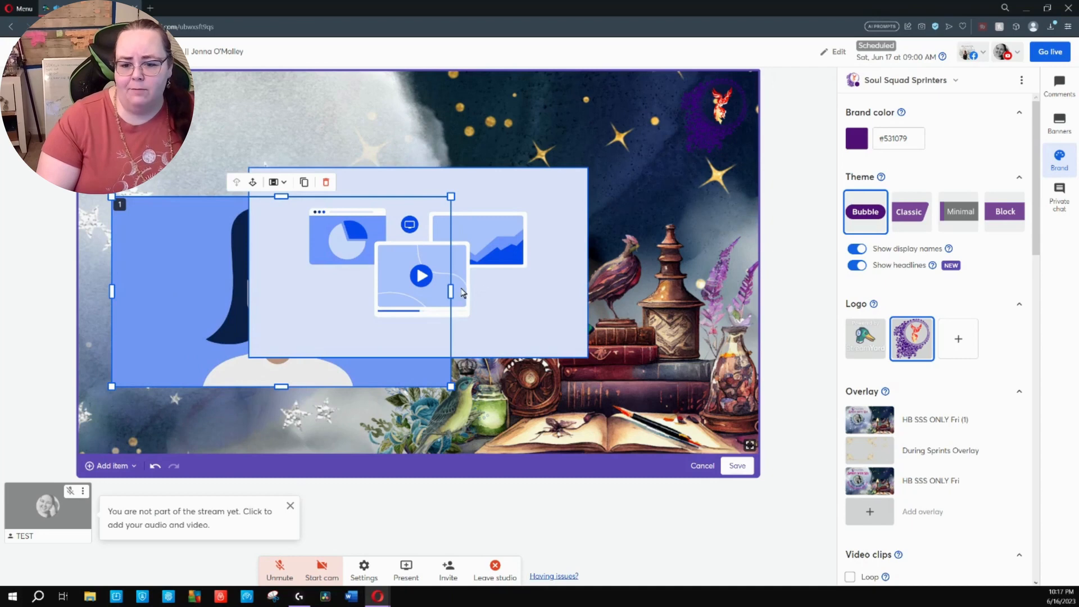
pyautogui.moveTo(501, 299); pyautogui.dragTo(649, 213)
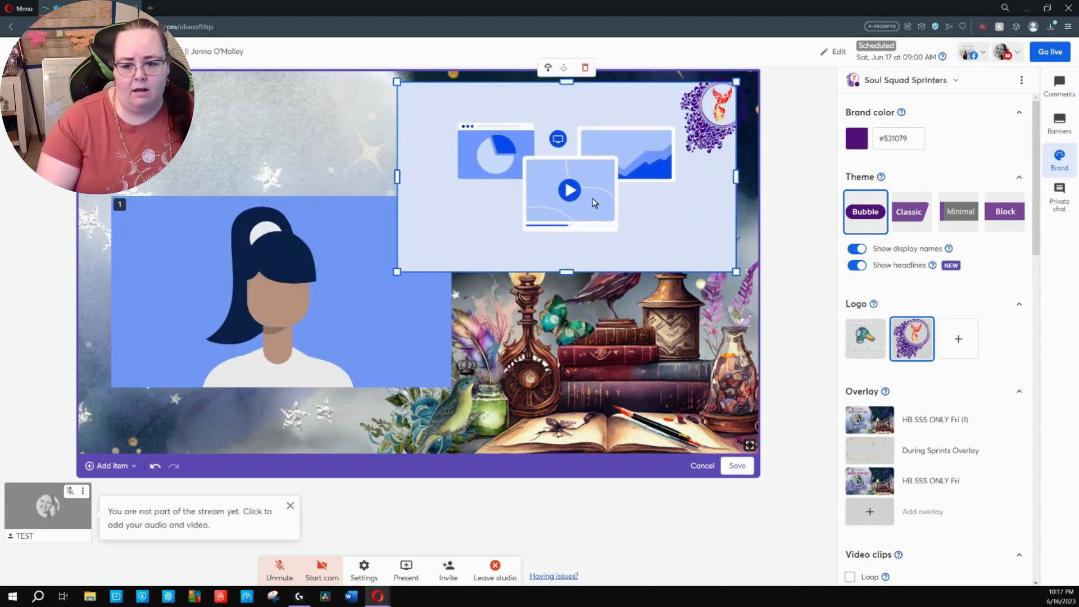
pyautogui.moveTo(396, 273); pyautogui.dragTo(524, 202)
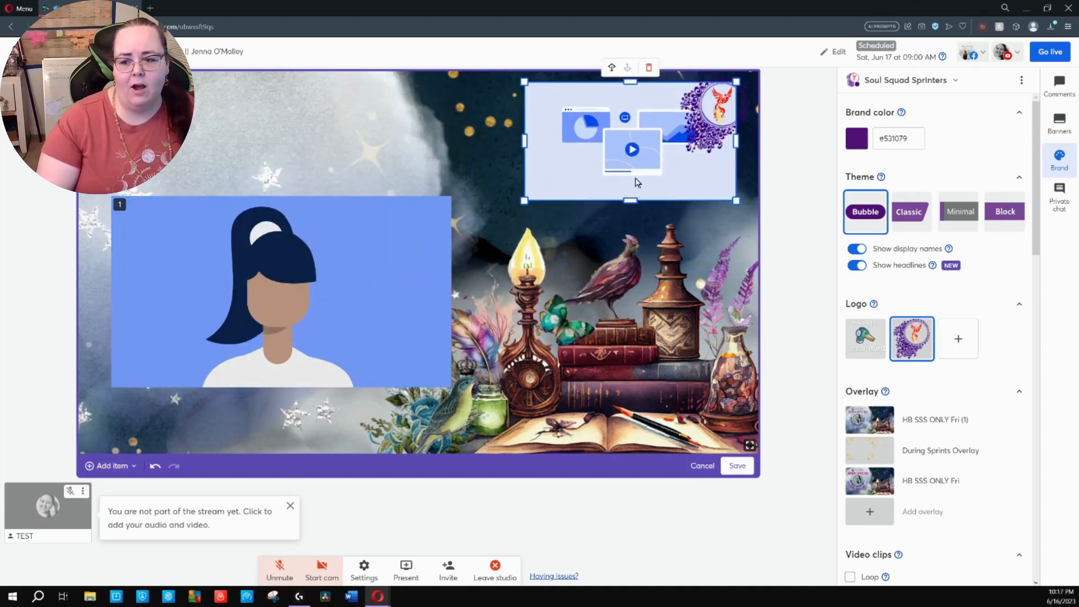
pyautogui.moveTo(634, 177); pyautogui.dragTo(568, 185)
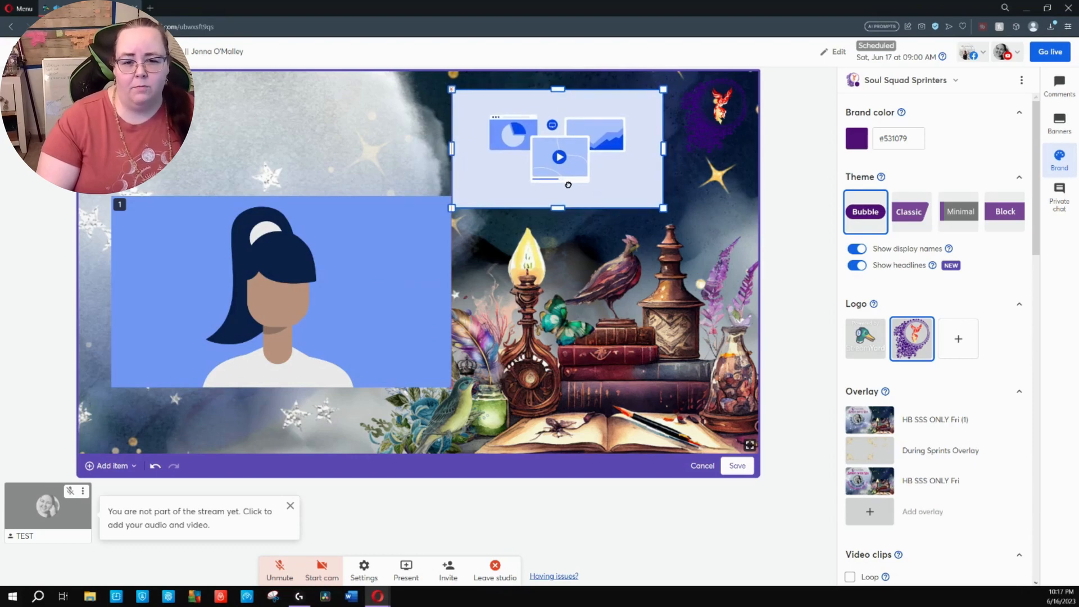
# Move the camera slot up and closer to the stage's left edge, clear of the media slot
pyautogui.moveTo(339, 306)
pyautogui.mouseDown()
pyautogui.moveTo(320, 291)
pyautogui.moveTo(327, 298)
pyautogui.mouseUp()
pyautogui.moveTo(349, 254)
pyautogui.mouseDown()
pyautogui.moveTo(350, 219)
pyautogui.moveTo(348, 235)
pyautogui.mouseUp()
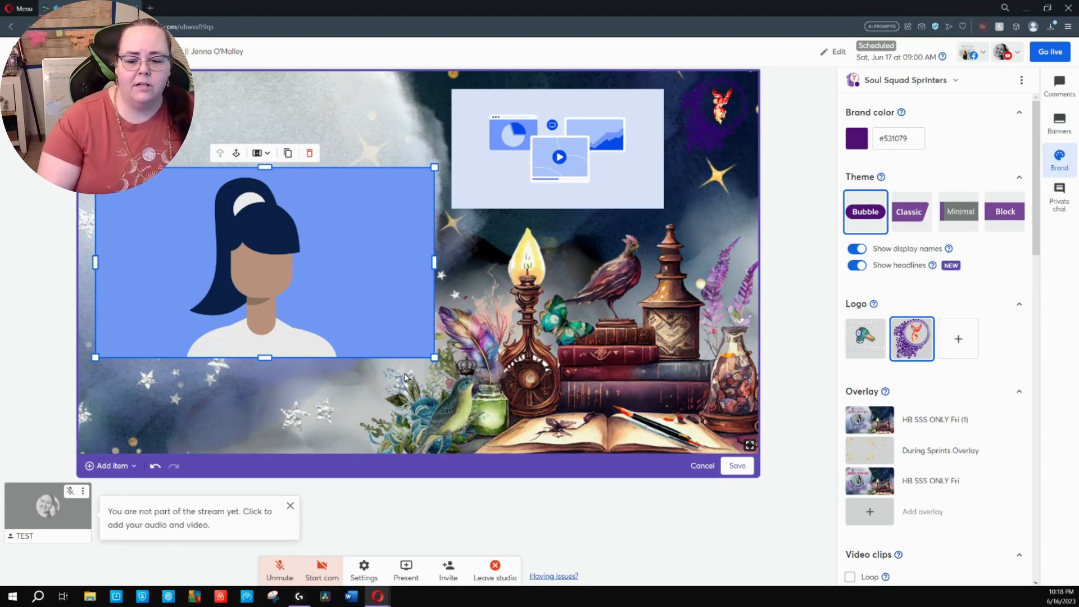
pyautogui.moveTo(329, 312); pyautogui.dragTo(324, 295)
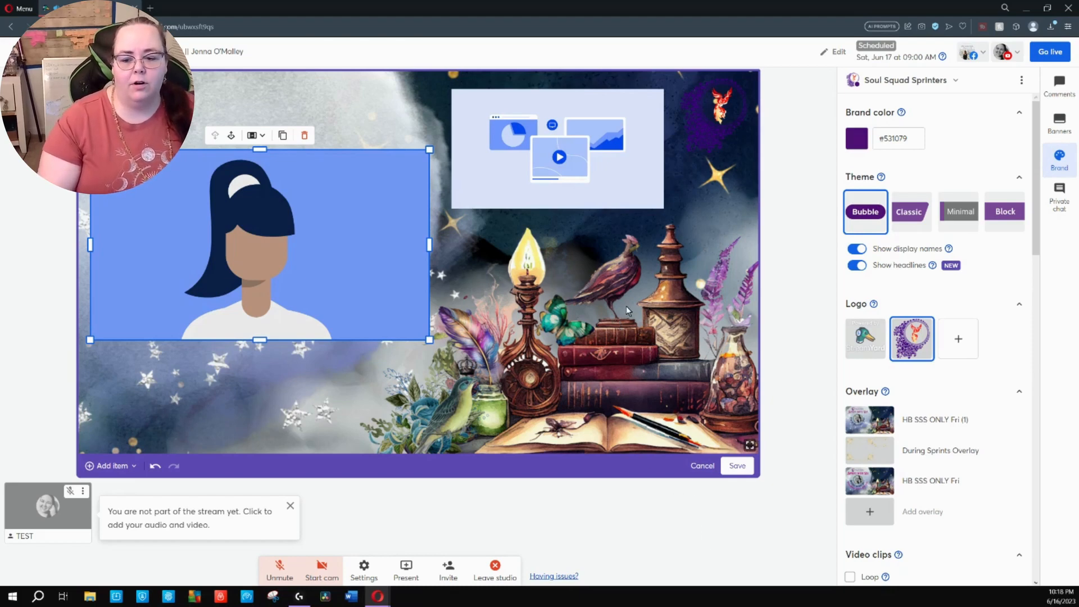
# Reposition both slots so the media slot sits between the camera slot's upper right corner and the logo without overlapping either
pyautogui.moveTo(316, 277); pyautogui.dragTo(338, 304)
pyautogui.moveTo(518, 202); pyautogui.dragTo(550, 197)
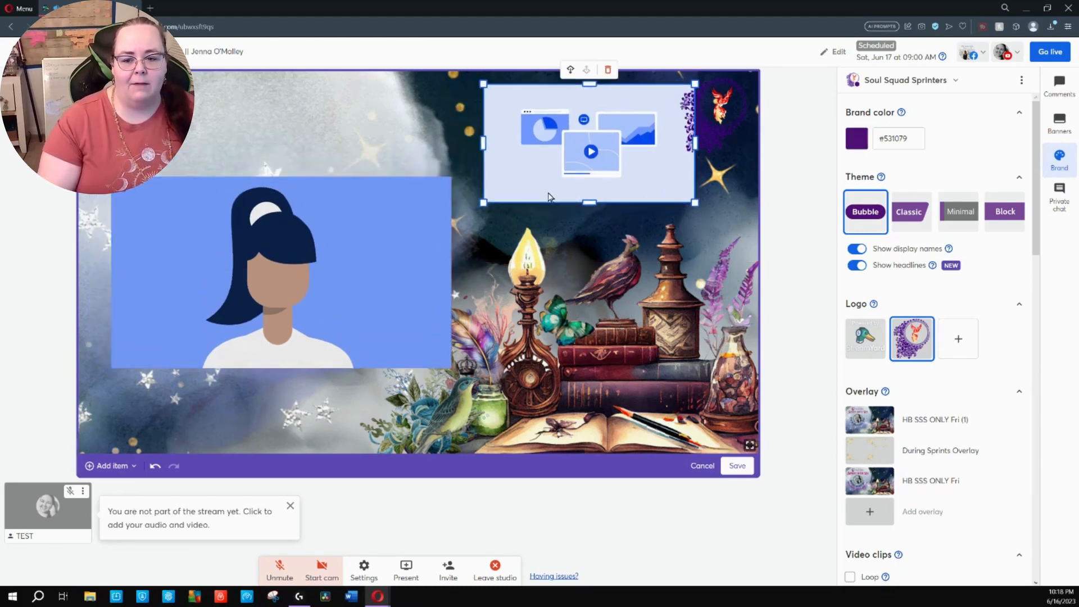
pyautogui.moveTo(383, 288); pyautogui.dragTo(364, 252)
pyautogui.moveTo(588, 171); pyautogui.dragTo(568, 168)
pyautogui.moveTo(375, 264); pyautogui.dragTo(371, 287)
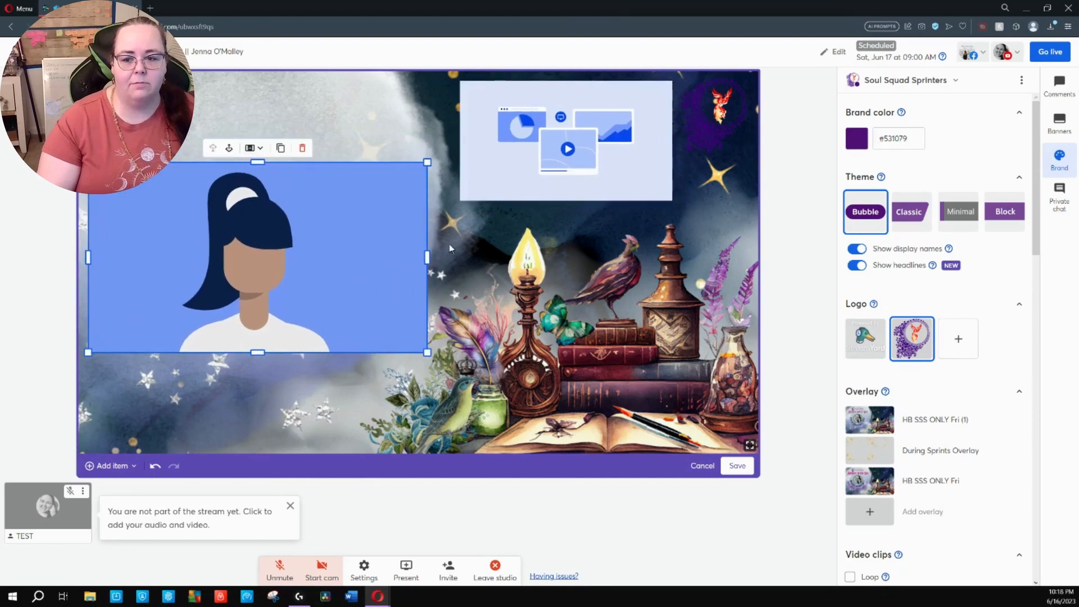
pyautogui.moveTo(499, 179); pyautogui.dragTo(533, 214)
pyautogui.moveTo(386, 240); pyautogui.dragTo(455, 238)
pyautogui.moveTo(389, 261); pyautogui.dragTo(341, 273)
pyautogui.moveTo(590, 190); pyautogui.dragTo(552, 164)
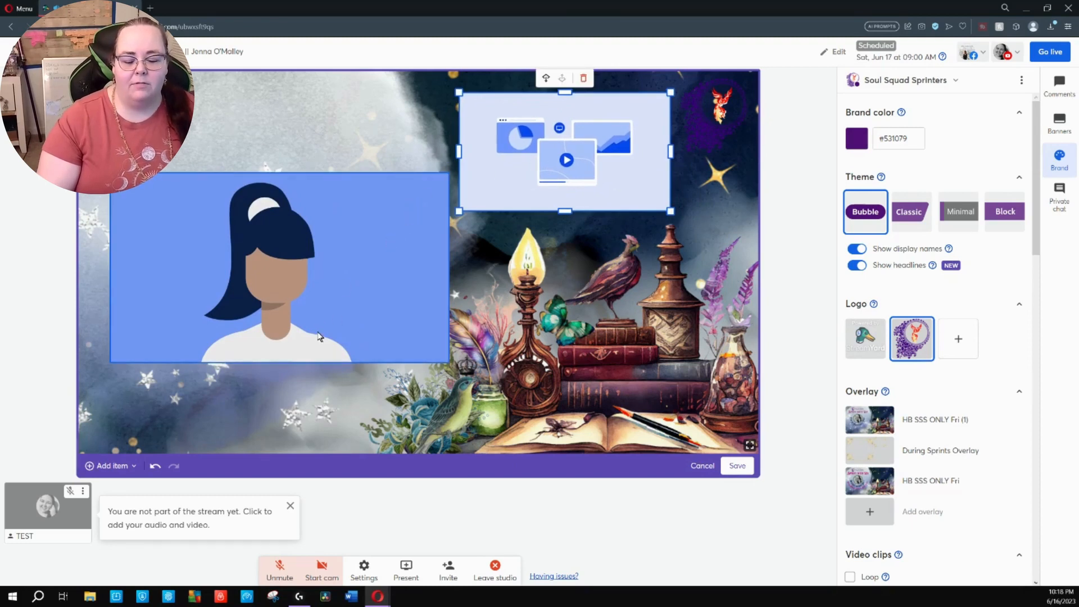
# Nudge the camera slot closer to the stage's left edge and save the new layout as "example of during chat time"
pyautogui.moveTo(319, 336); pyautogui.dragTo(307, 330)
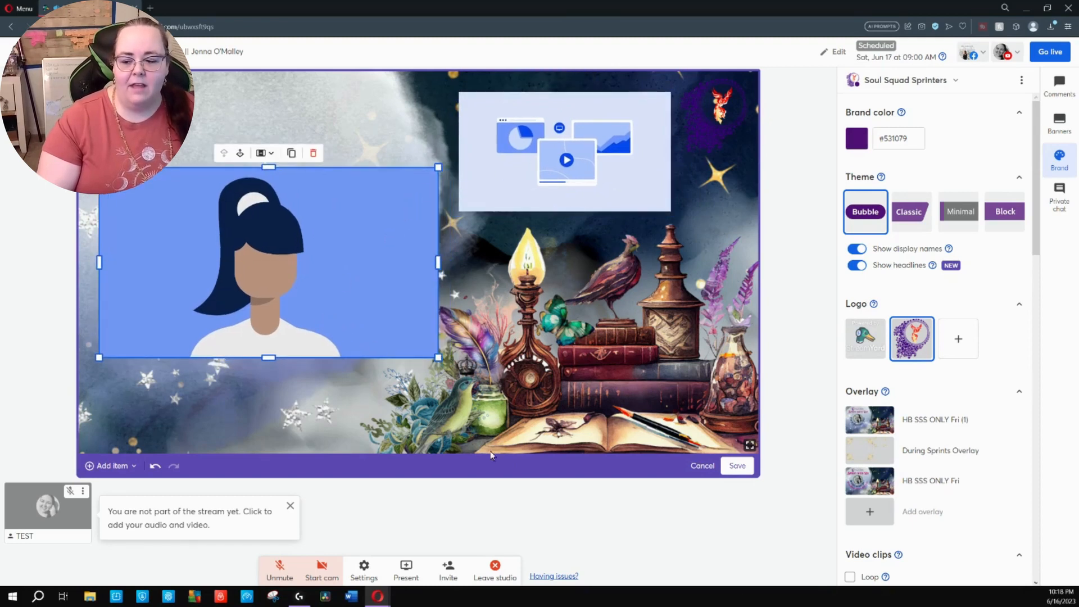
pyautogui.click(739, 471)
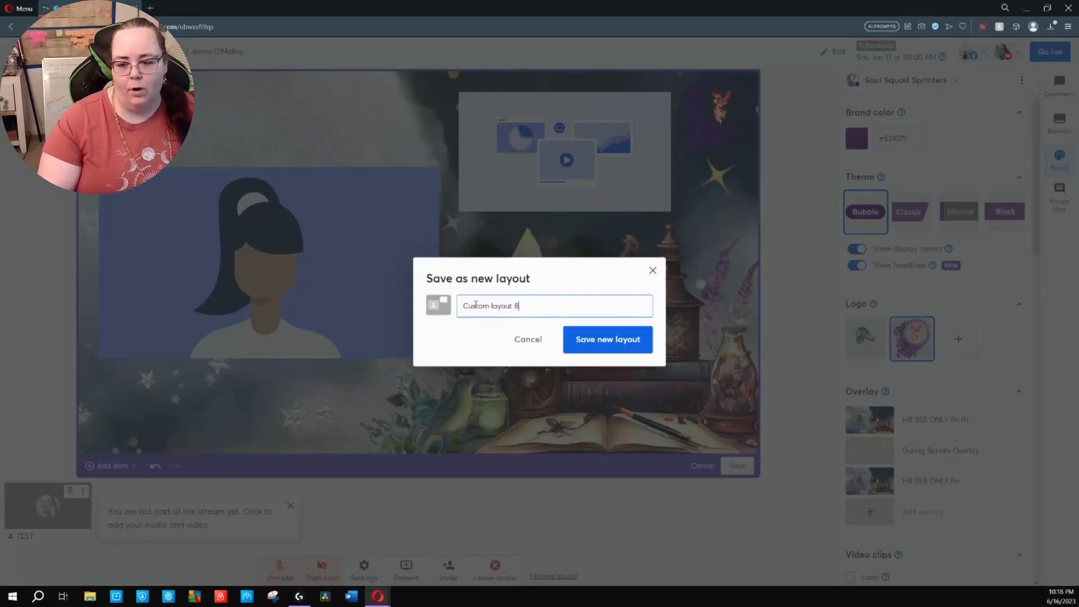
pyautogui.moveTo(554, 307); pyautogui.dragTo(401, 303)
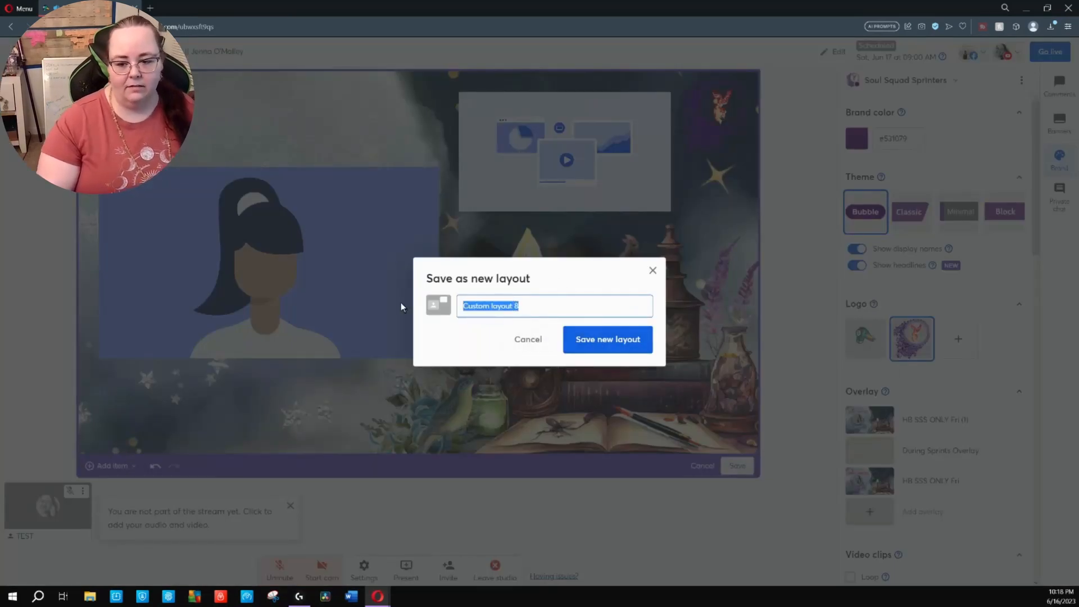
pyautogui.write('exa')
pyautogui.write('mple of d')
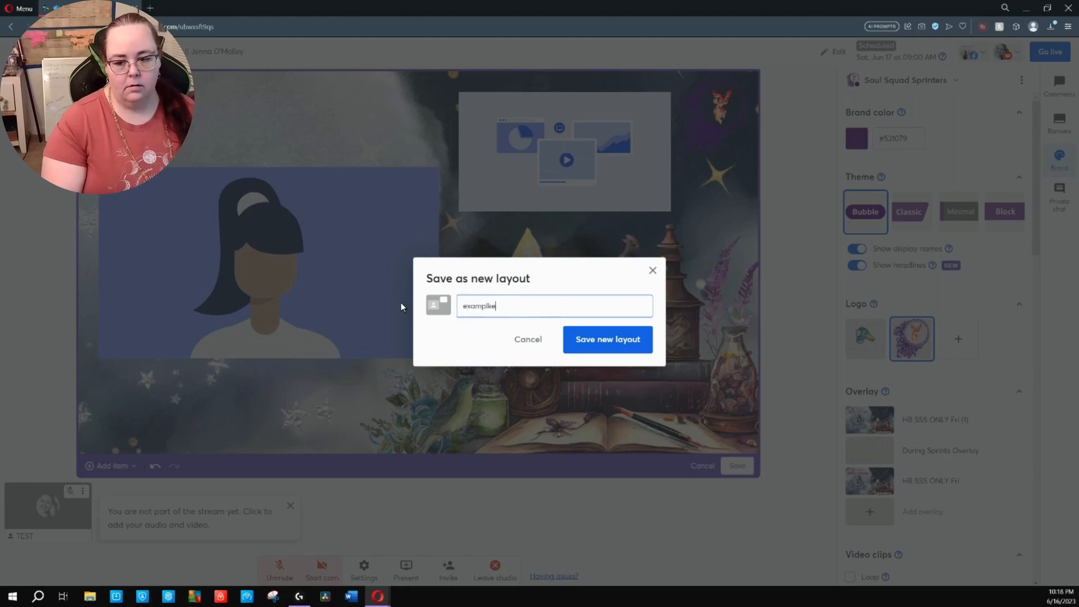
pyautogui.write('uring')
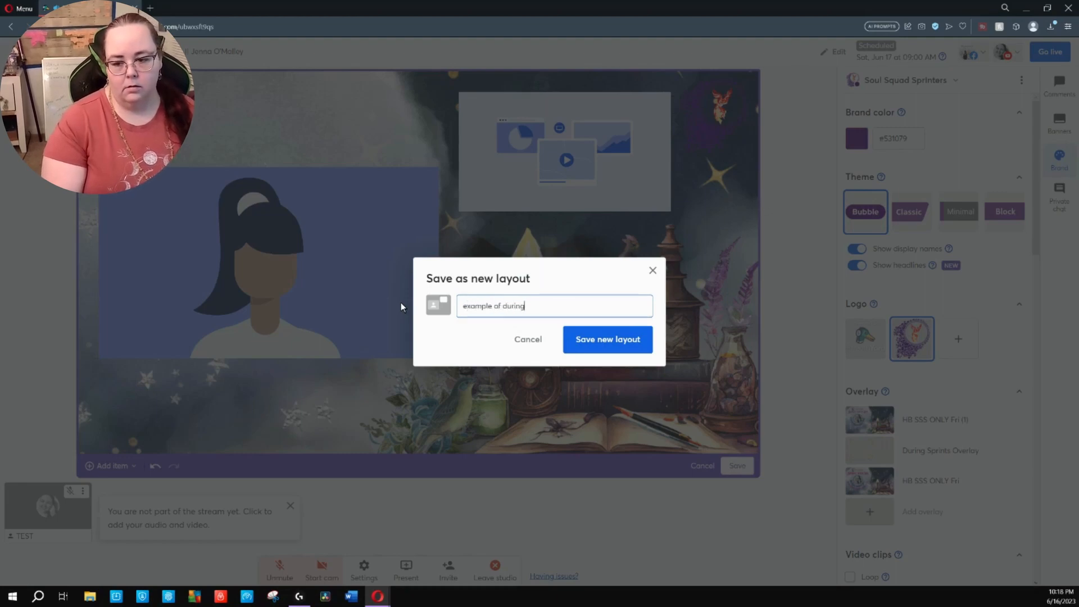
pyautogui.write(' chat time')
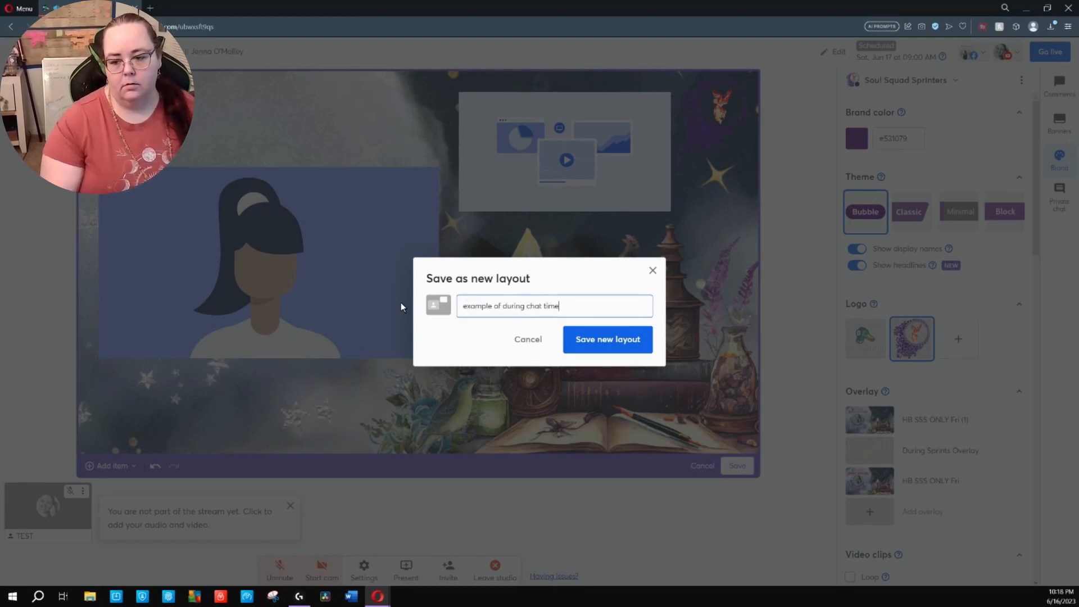
pyautogui.click(621, 339)
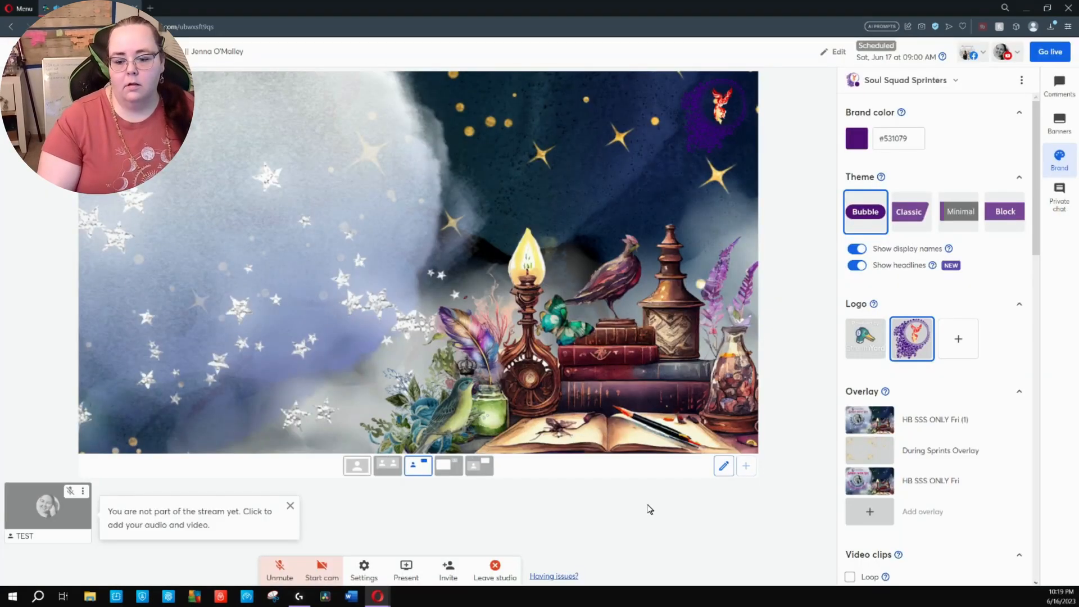
# Edit the "example of during chat time" layout by swapping the sides of the two slots and shrinking the camera slot near the logo
pyautogui.click(484, 470)
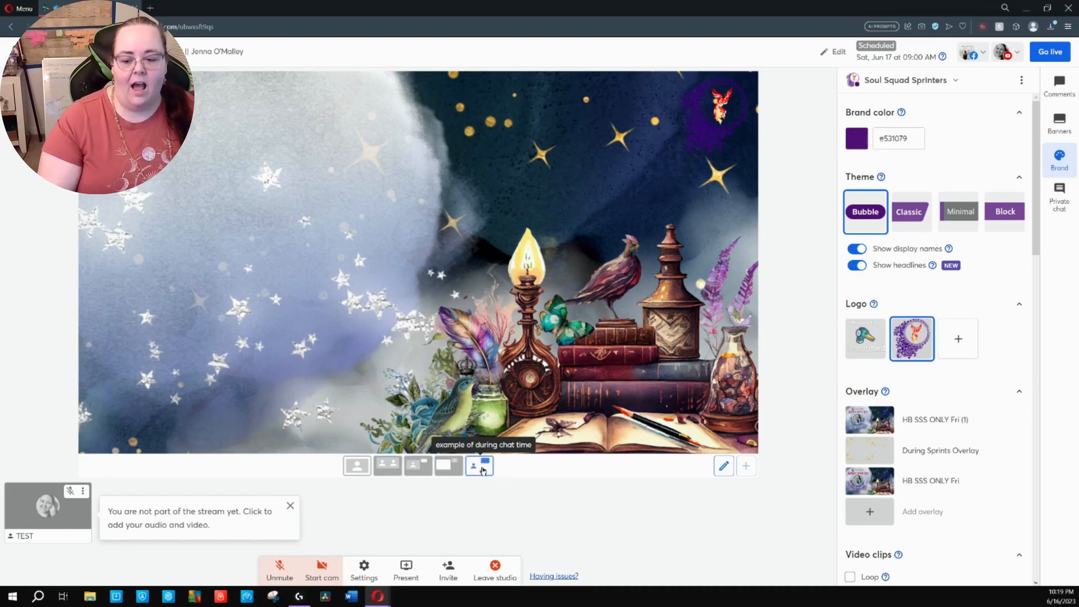
pyautogui.click(723, 468)
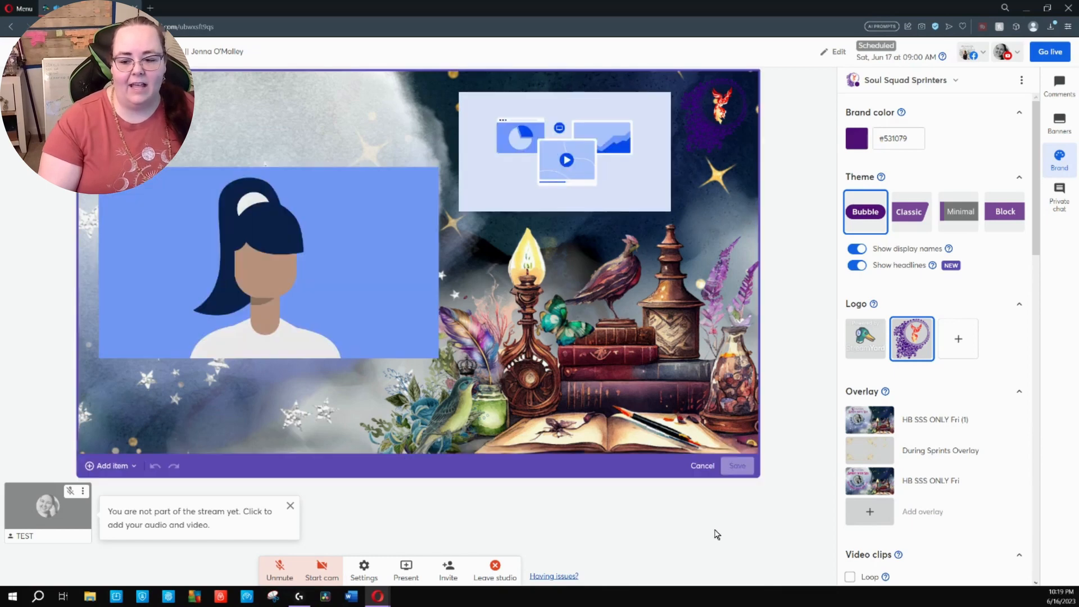
pyautogui.moveTo(308, 239); pyautogui.dragTo(629, 168)
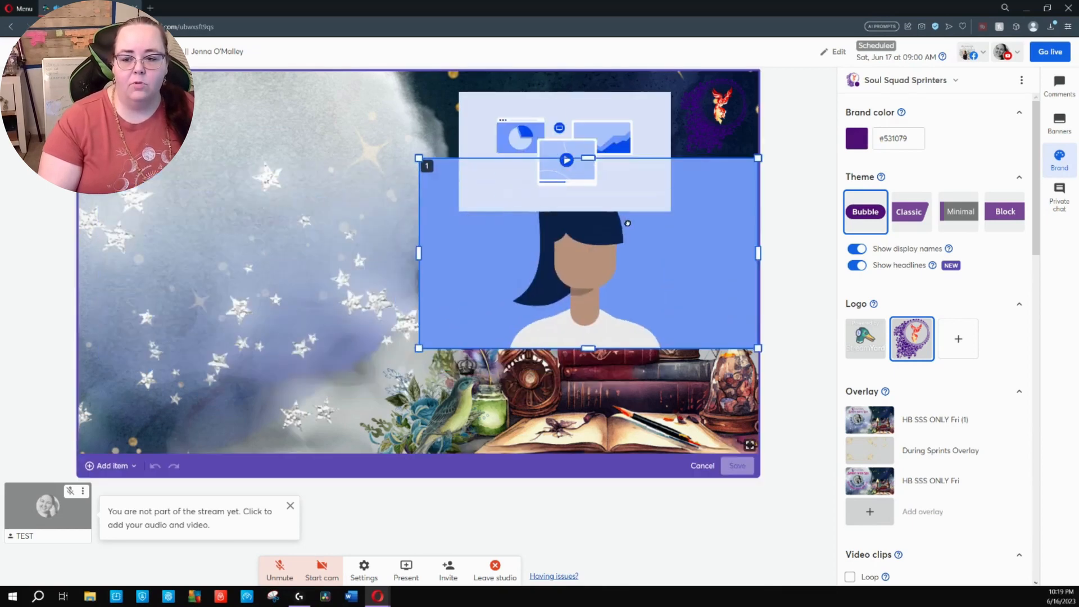
pyautogui.moveTo(615, 108); pyautogui.dragTo(311, 211)
pyautogui.moveTo(431, 307); pyautogui.dragTo(522, 204)
pyautogui.moveTo(567, 163); pyautogui.dragTo(482, 180)
# Enlarge the media slot on the stage's left half and fit the camera slot between its upper right corner and the logo
pyautogui.click(318, 278)
pyautogui.moveTo(318, 278); pyautogui.dragTo(276, 303)
pyautogui.moveTo(336, 241); pyautogui.dragTo(331, 272)
pyautogui.moveTo(400, 219); pyautogui.dragTo(424, 206)
pyautogui.moveTo(303, 292); pyautogui.dragTo(328, 260)
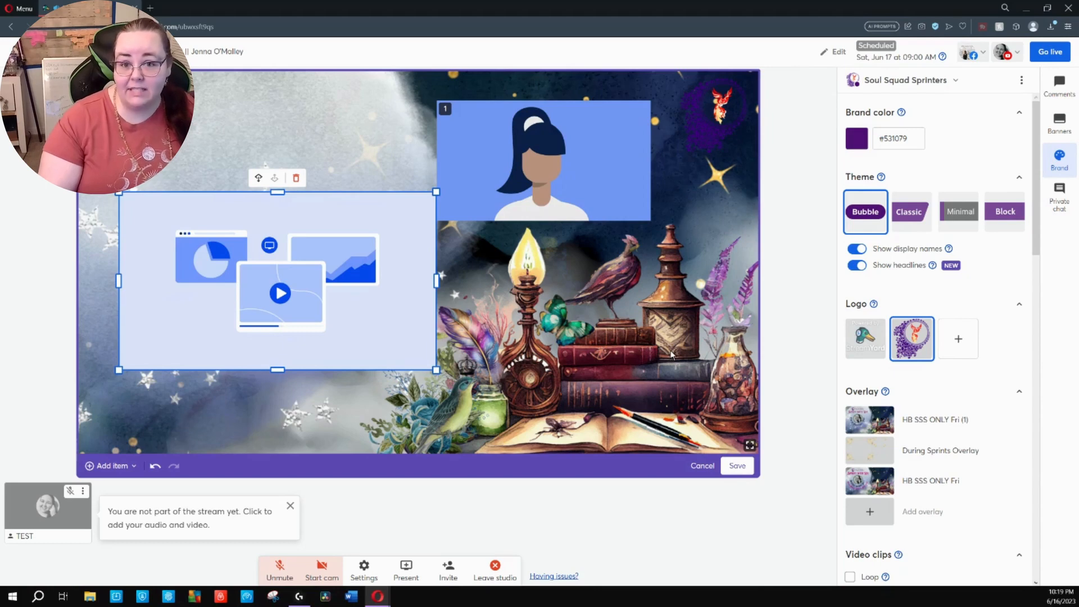
pyautogui.moveTo(538, 202); pyautogui.dragTo(514, 180)
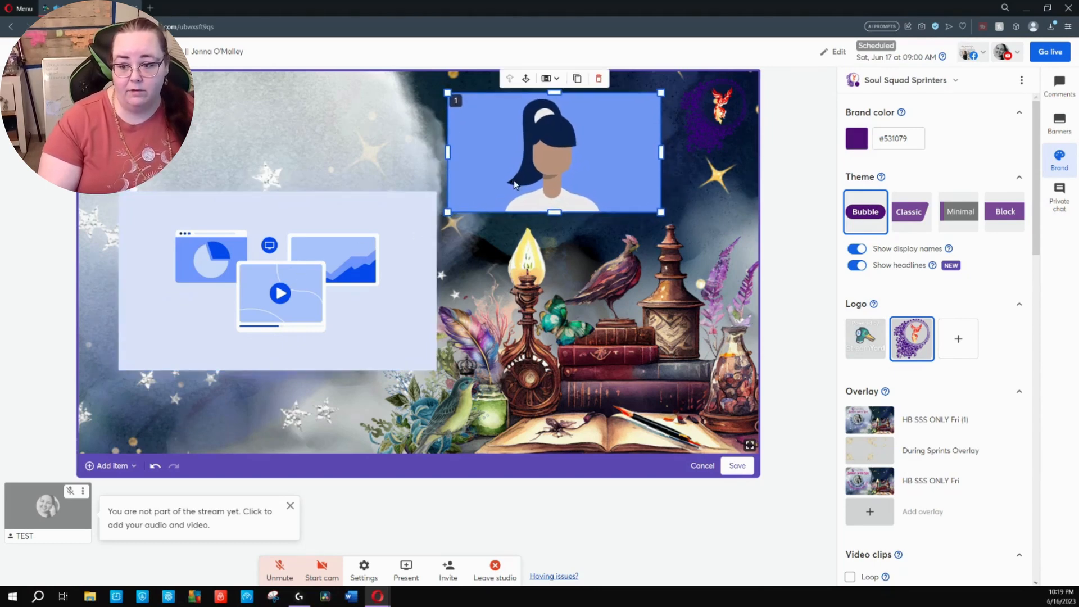
# Rename the edited layout "example of during sprint time" and update the existing layout with the changes
pyautogui.click(737, 465)
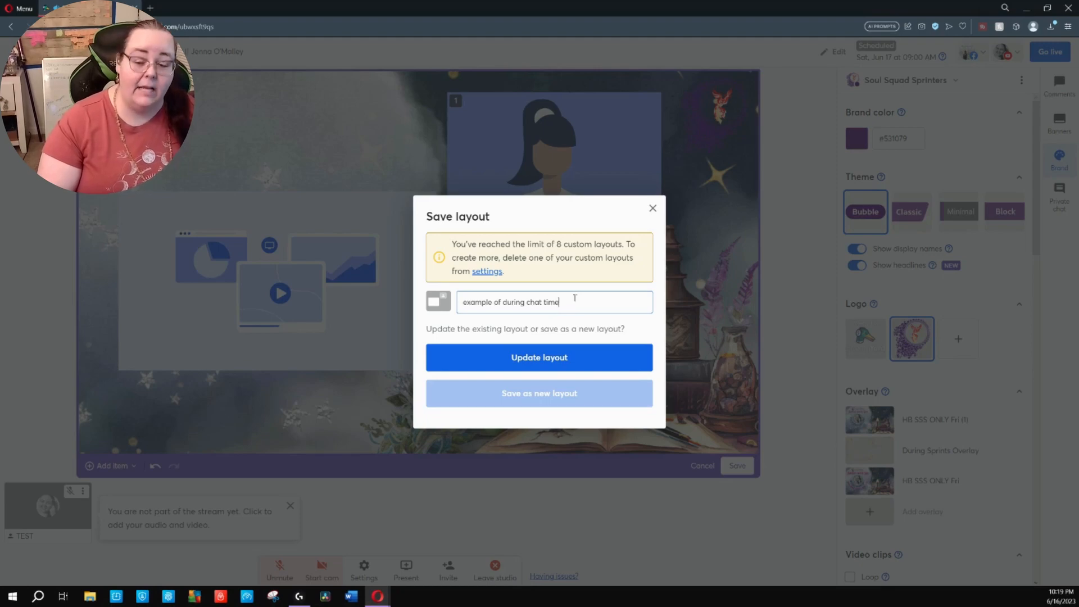
pyautogui.moveTo(584, 305); pyautogui.dragTo(389, 299)
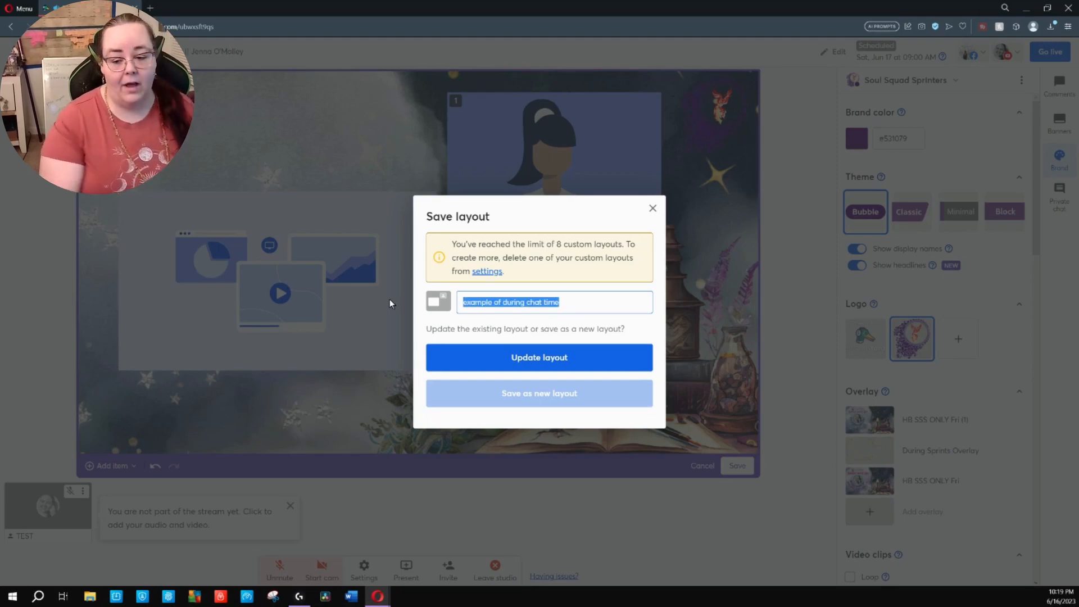
pyautogui.write('example of d')
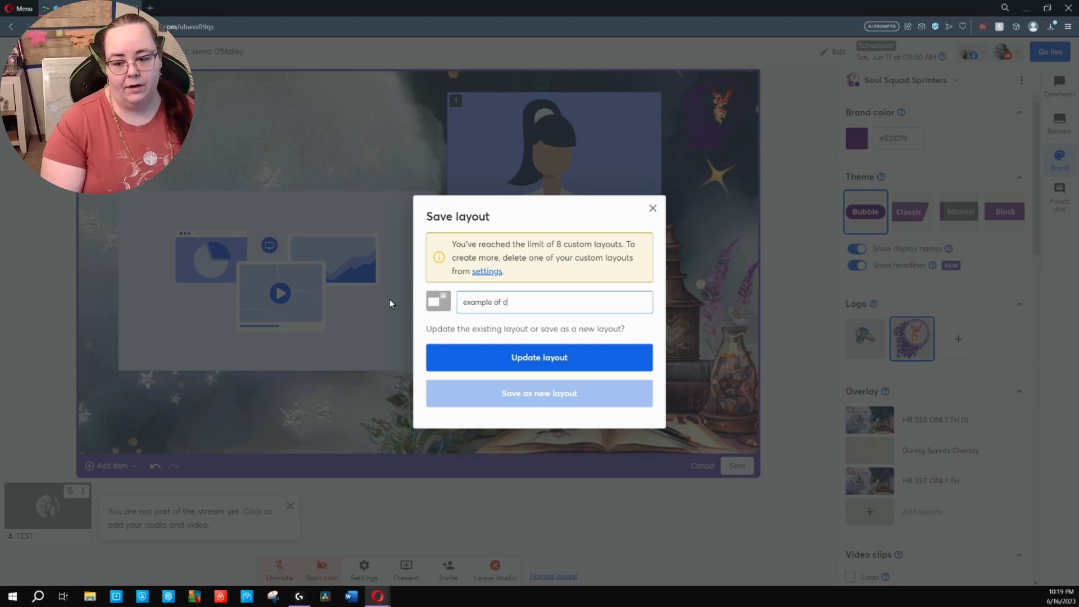
pyautogui.write('uring sprint time')
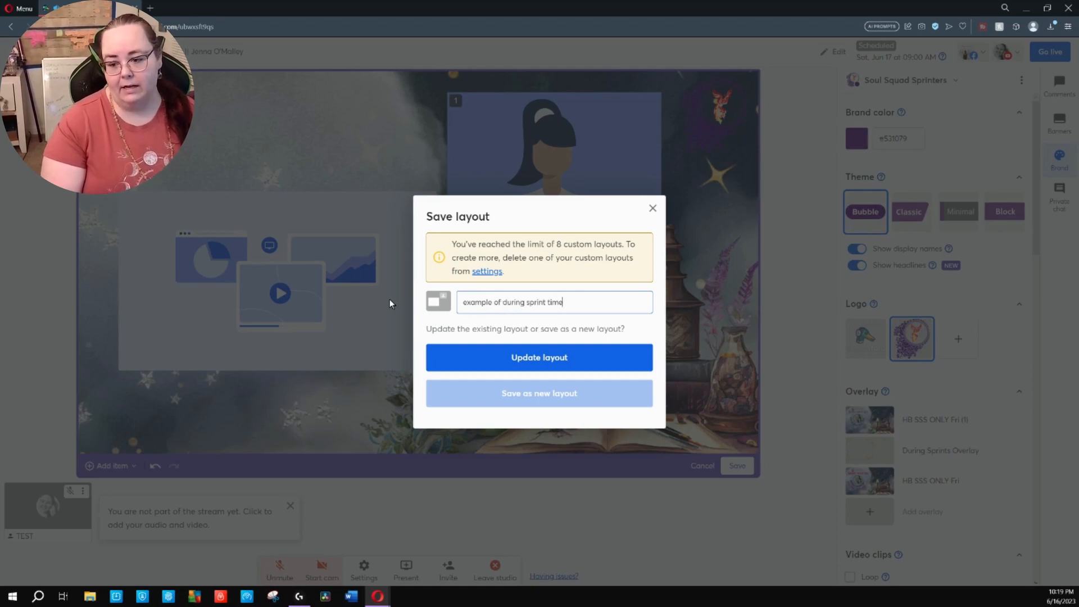
pyautogui.click(549, 362)
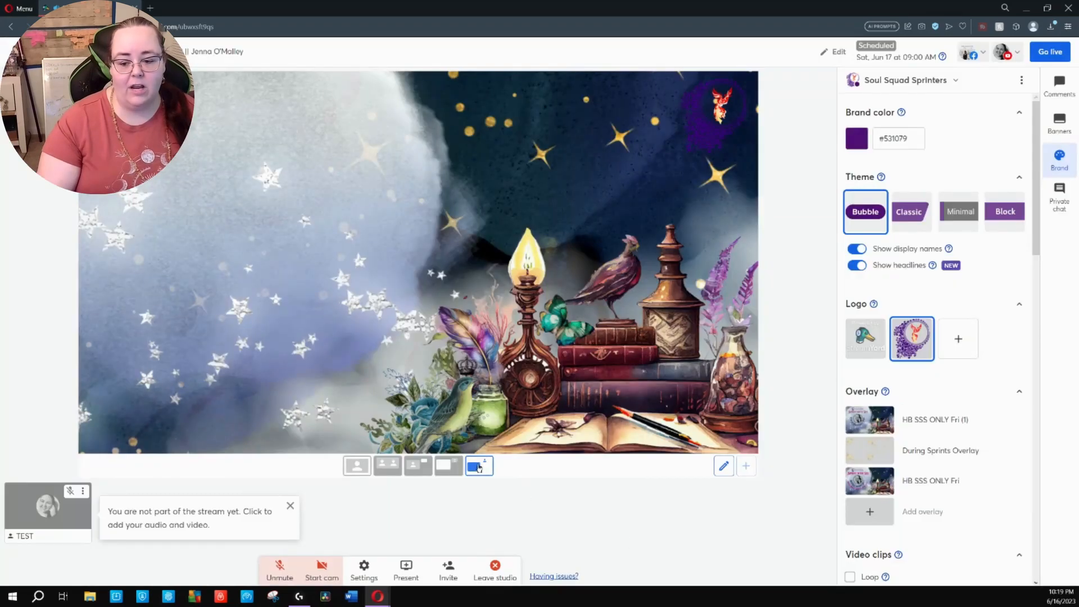
# Add the TEST participant to the stream and present the video file "Northern Lights Cup o Timer with Shakespeare and Quotes"
pyautogui.moveTo(454, 469); pyautogui.dragTo(480, 466)
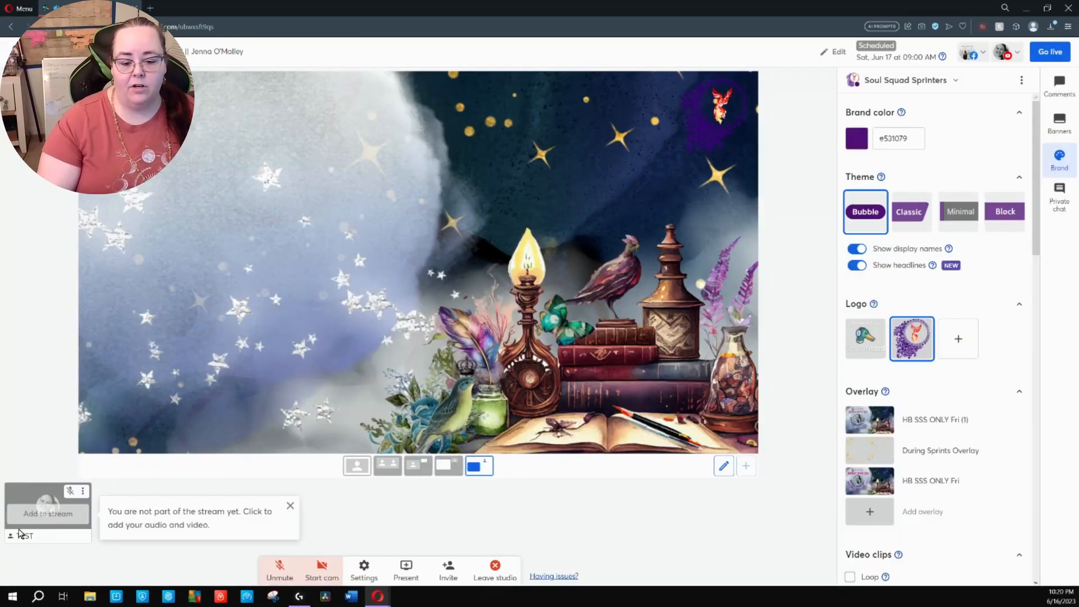
pyautogui.click(78, 517)
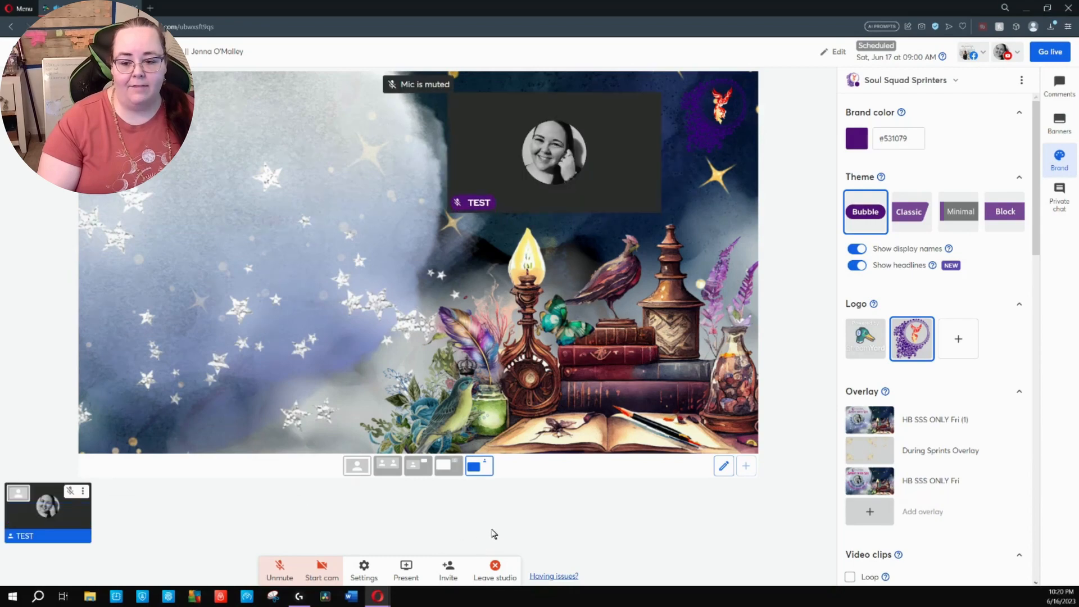
pyautogui.click(405, 569)
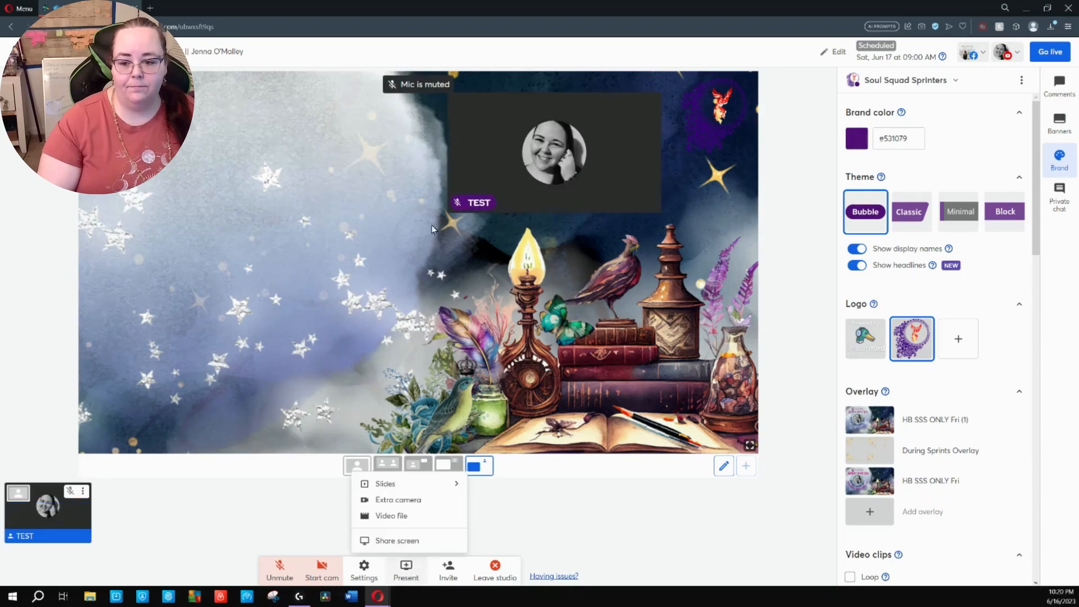
pyautogui.click(423, 513)
pyautogui.click(375, 552)
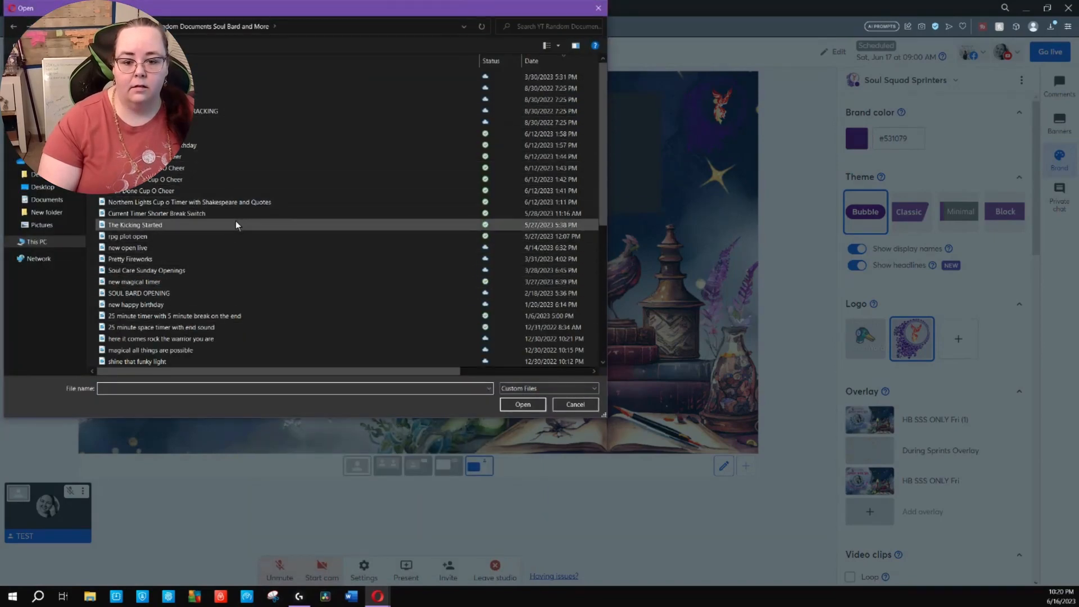
pyautogui.click(244, 202)
pyautogui.click(534, 406)
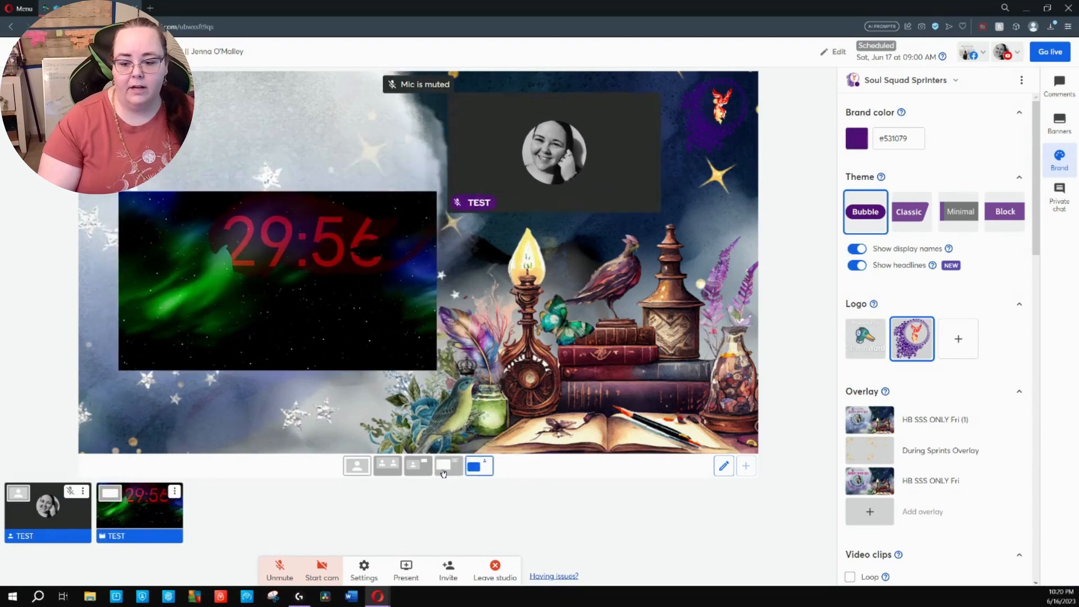
# Compare how the participant and timer video are arranged in the Overlay Chat Break, Overlay Sprinting and "example of during sprint time" layouts
pyautogui.click(418, 465)
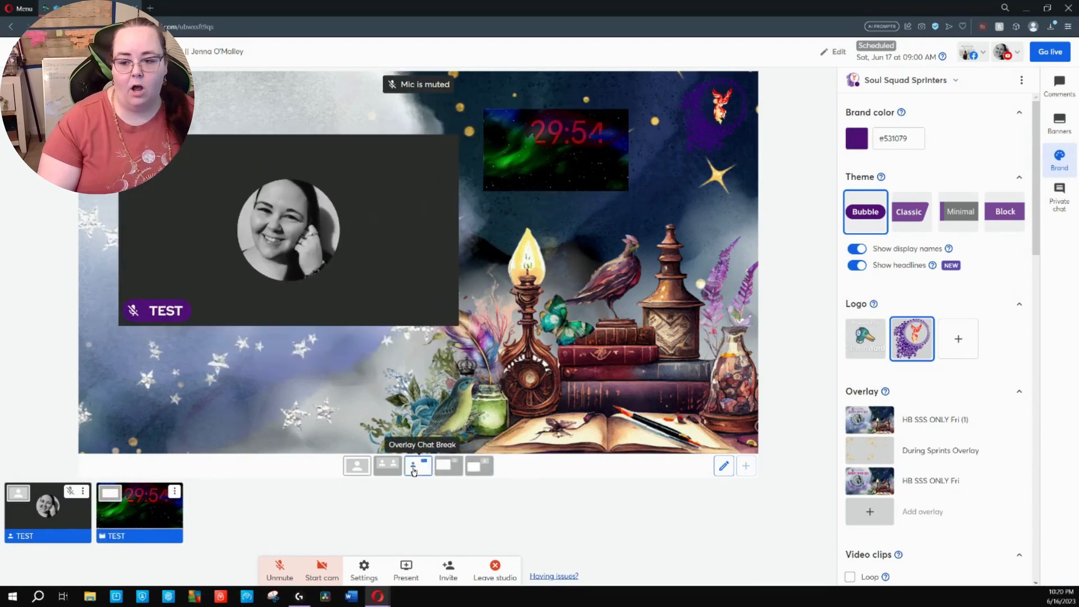
pyautogui.click(479, 467)
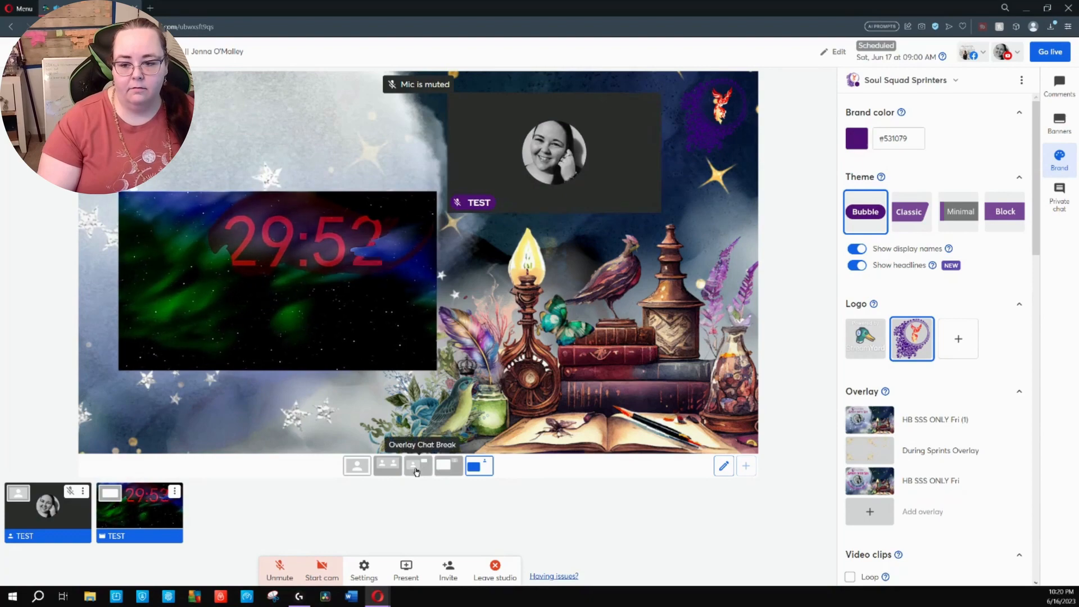
pyautogui.click(419, 467)
pyautogui.click(444, 469)
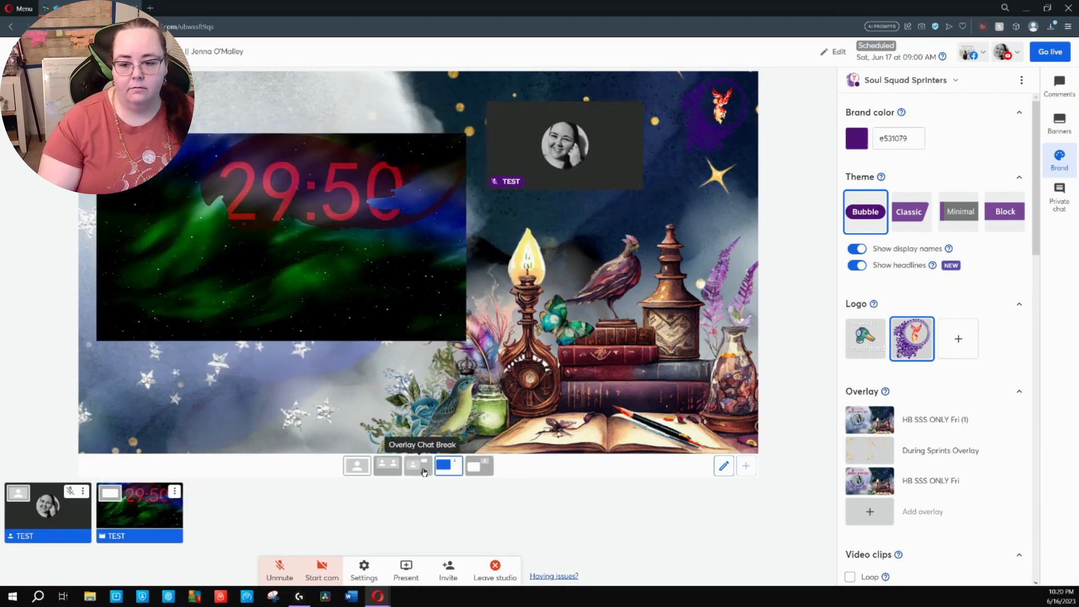
pyautogui.click(481, 475)
pyautogui.click(484, 475)
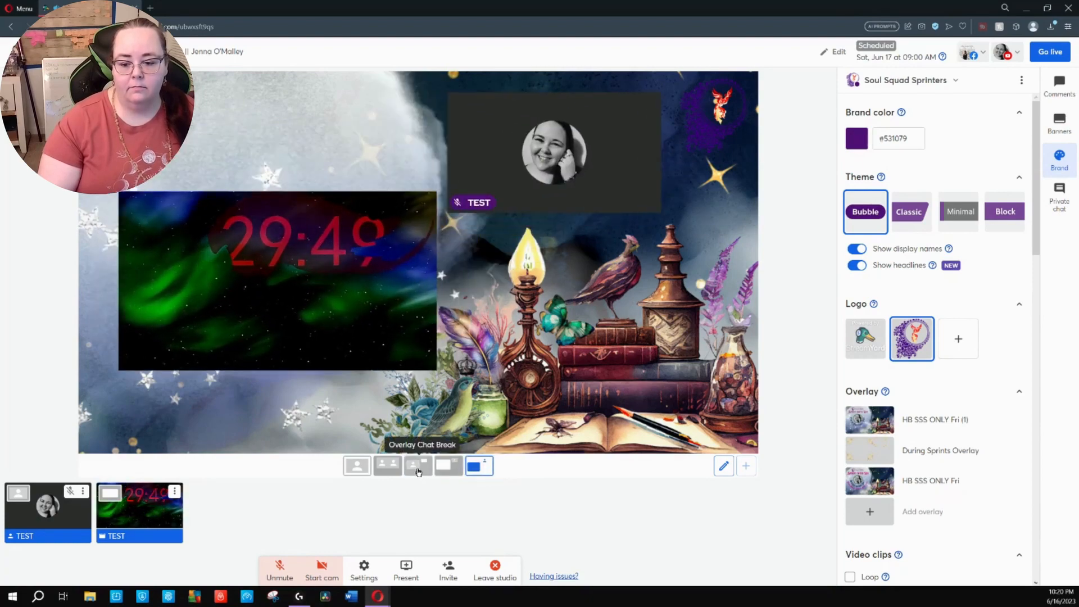
pyautogui.click(418, 470)
pyautogui.click(492, 473)
pyautogui.click(448, 467)
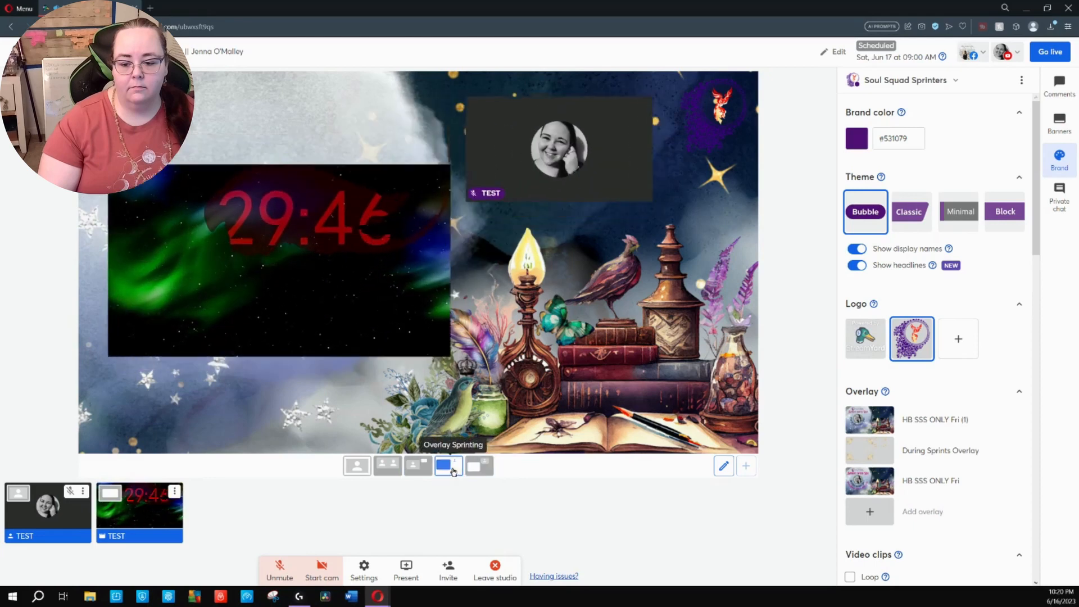
pyautogui.click(386, 469)
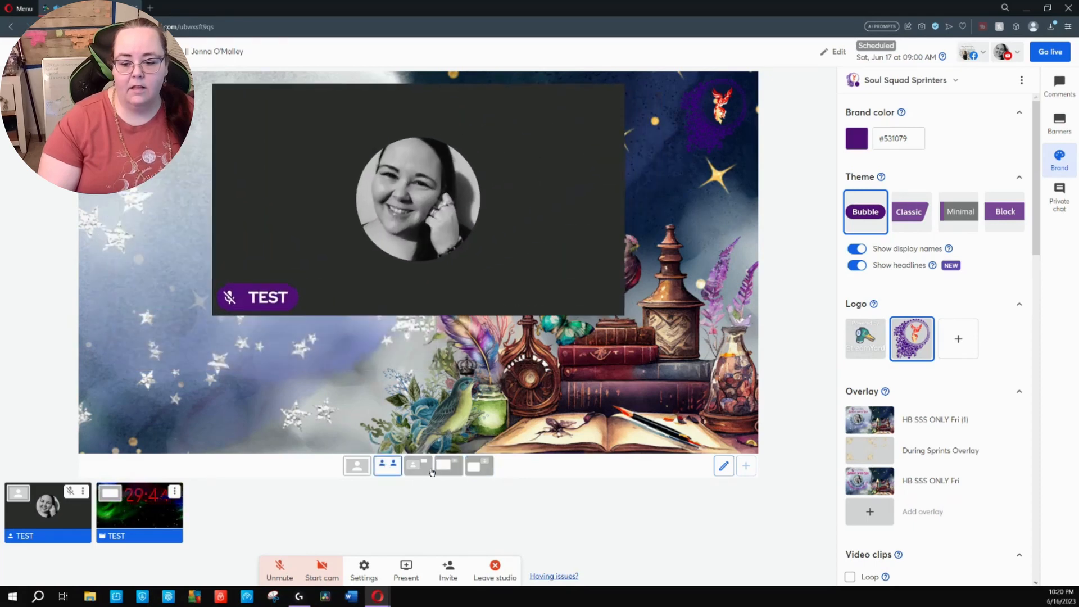
pyautogui.click(482, 470)
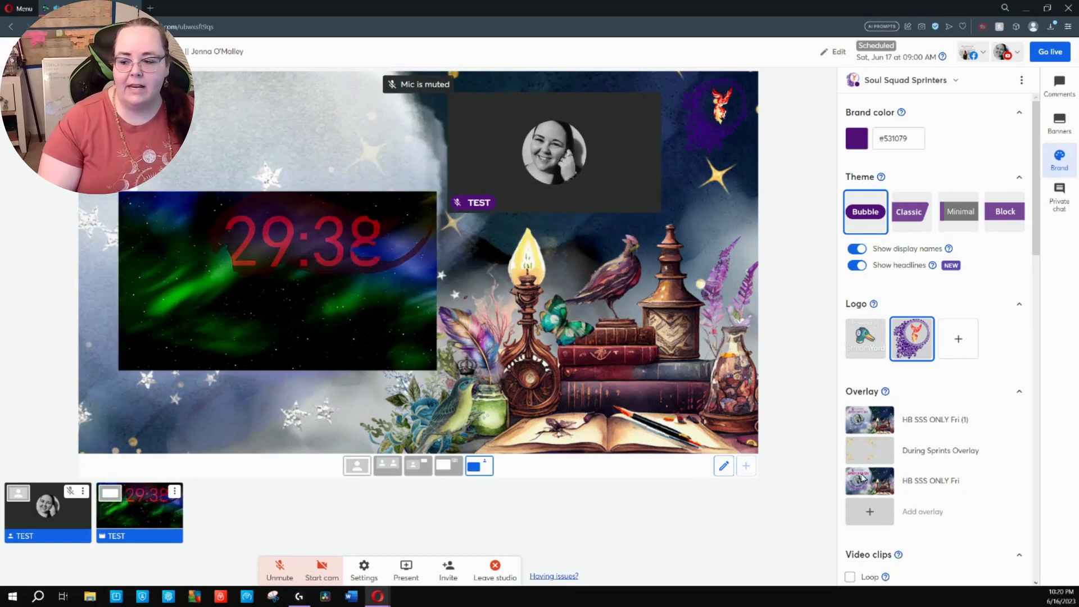
# Show the During Sprints Overlay and check its frames against the Overlay Sprinting, Overlay Chat Break and "example of during sprint time" layouts
pyautogui.click(949, 450)
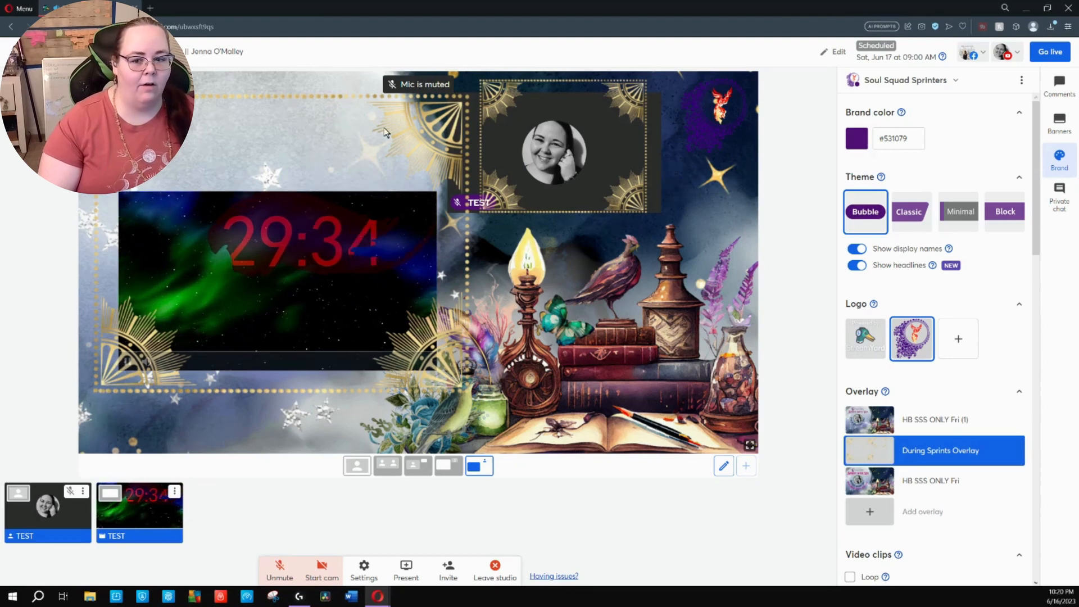
pyautogui.click(453, 468)
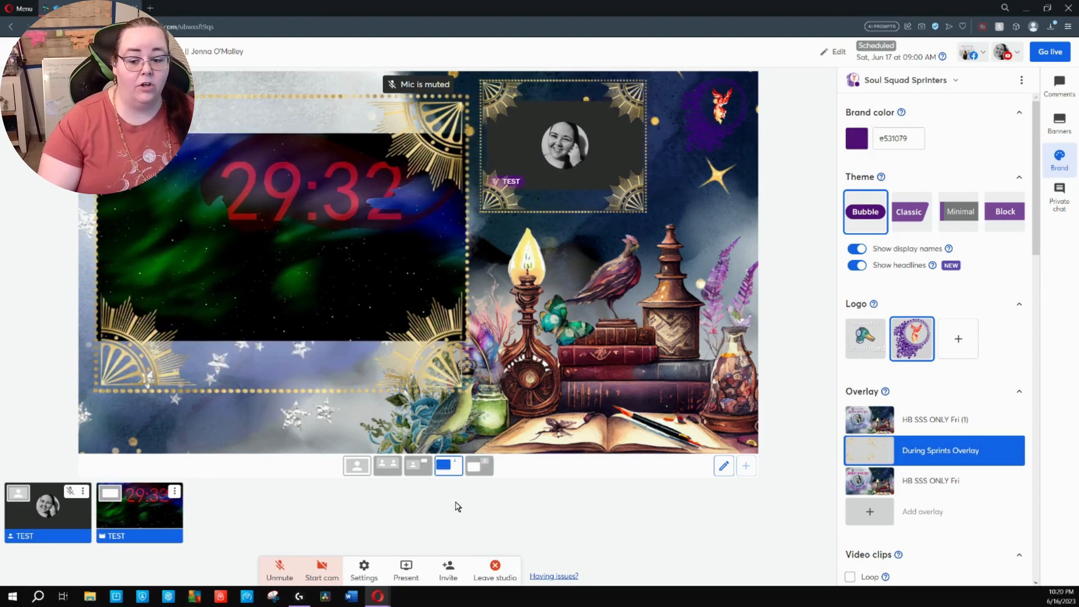
pyautogui.click(416, 476)
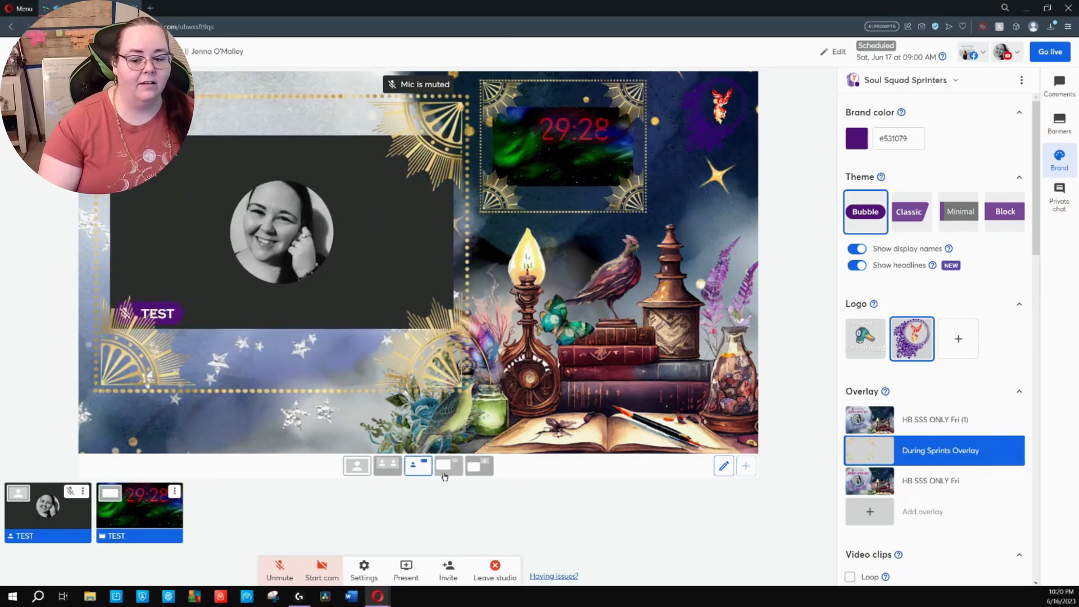
pyautogui.click(422, 476)
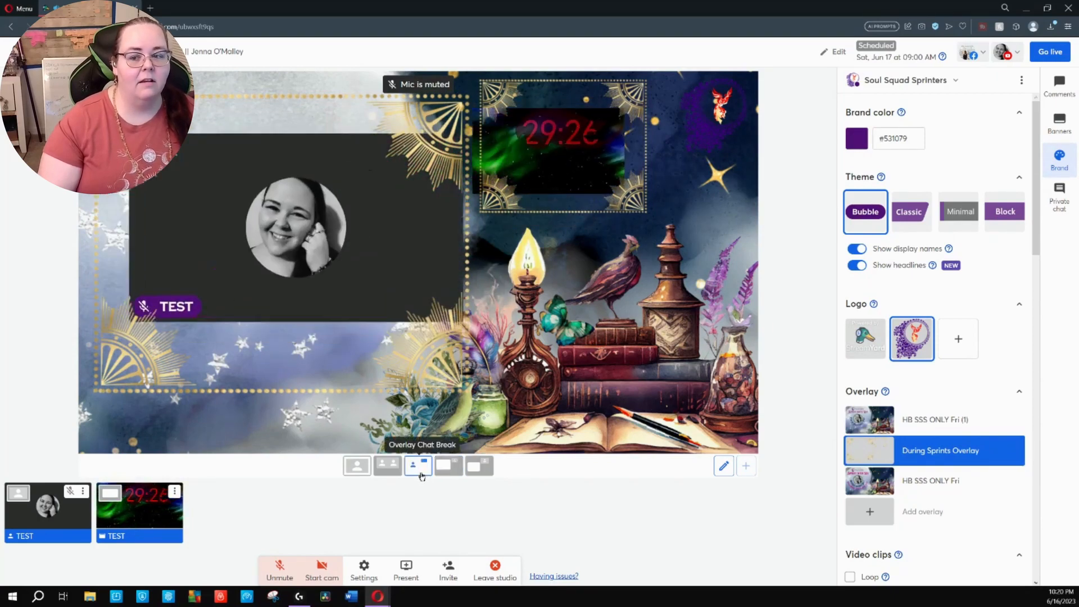
pyautogui.click(447, 465)
pyautogui.moveTo(936, 454)
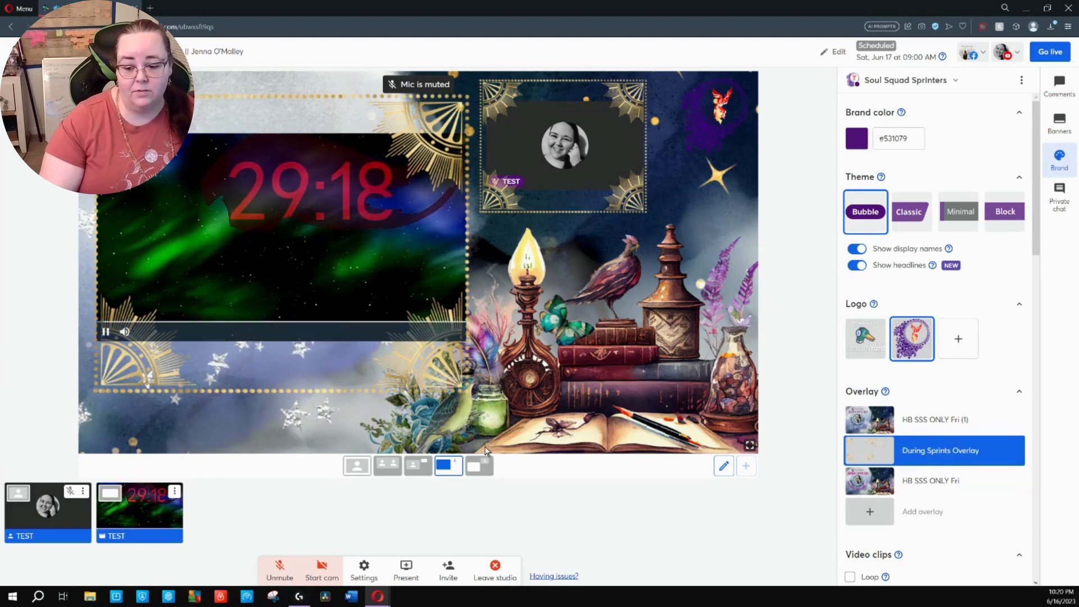
pyautogui.click(481, 465)
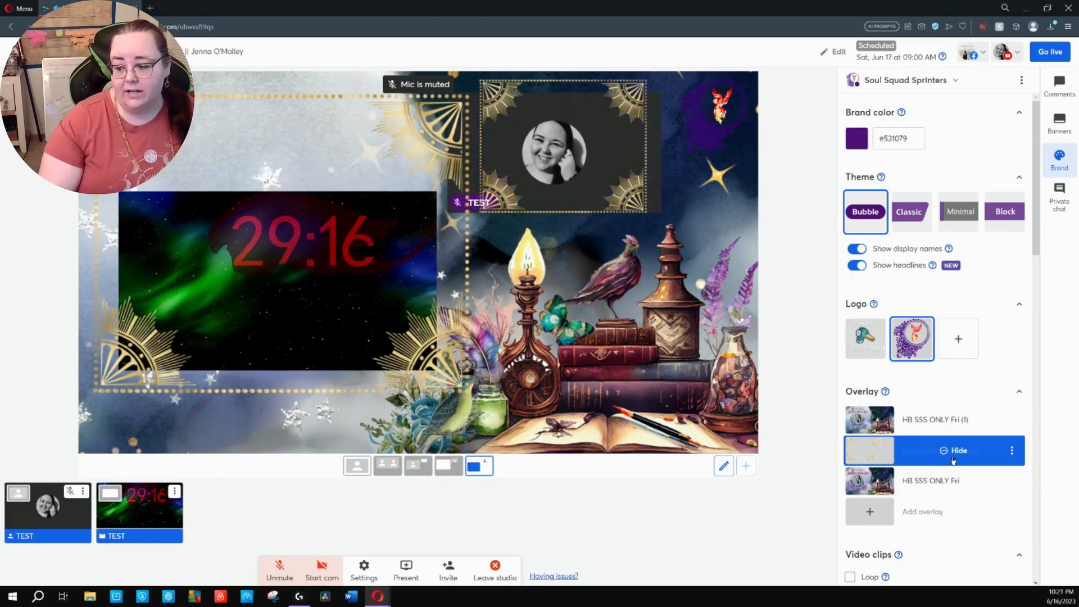
# Hide the During Sprints Overlay and capture a snip of the whole stage area with Snipping Tool
pyautogui.click(951, 454)
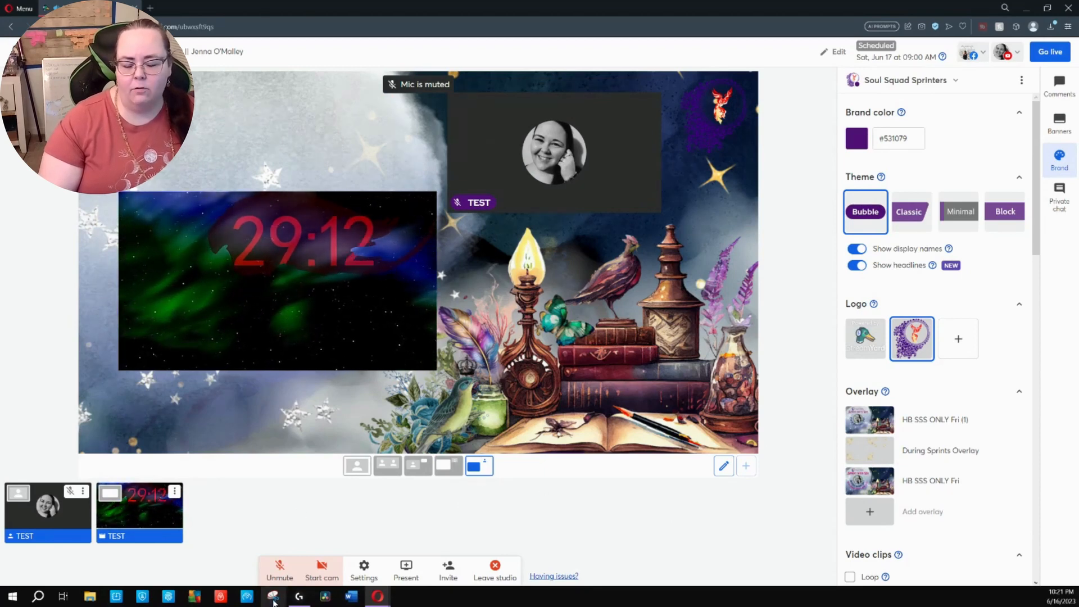
pyautogui.click(273, 601)
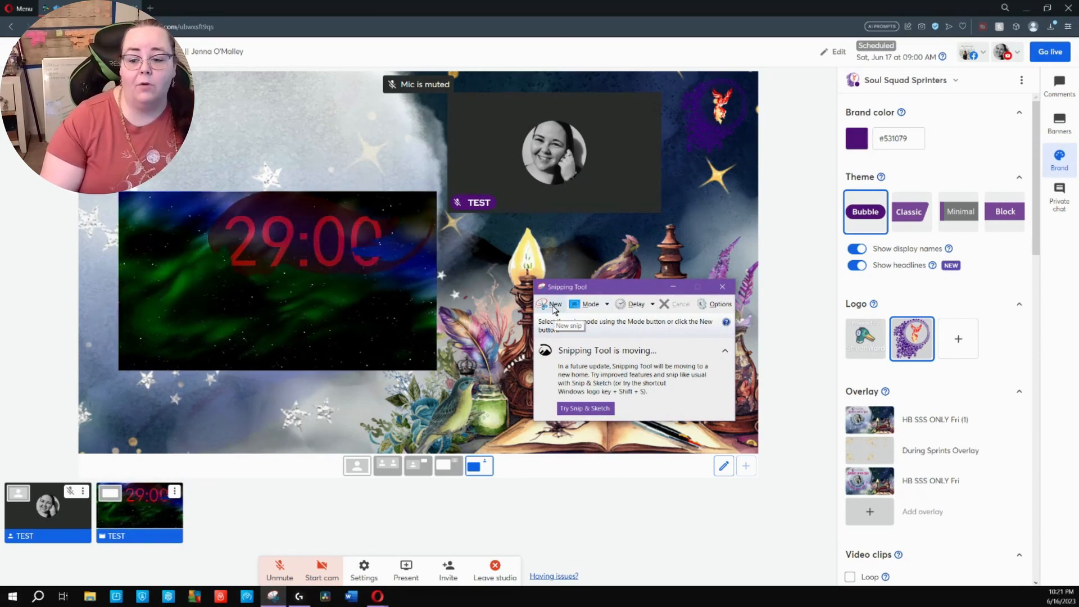
pyautogui.click(553, 307)
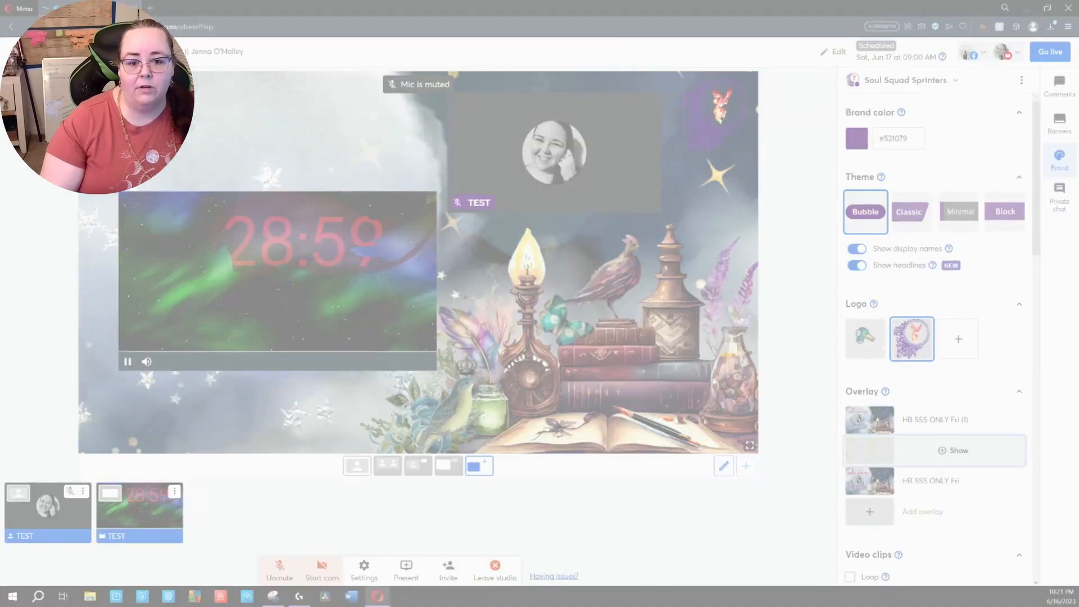
pyautogui.moveTo(77, 70); pyautogui.dragTo(761, 455)
pyautogui.moveTo(762, 455); pyautogui.dragTo(759, 455)
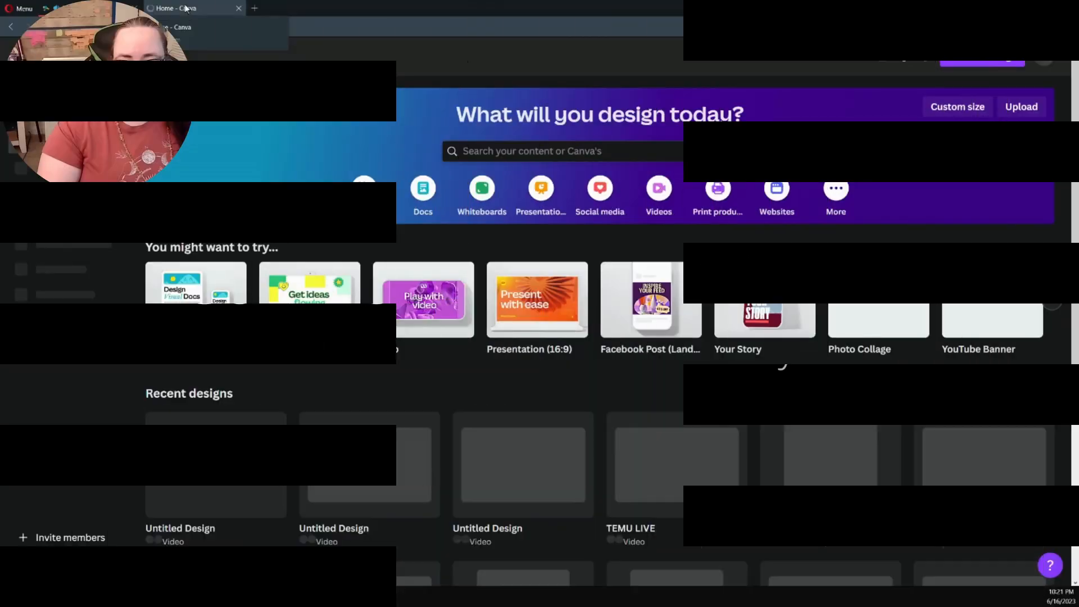
# Create a blank video design in Canva, paste the stage snip into it and set the image as background
pyautogui.click(443, 301)
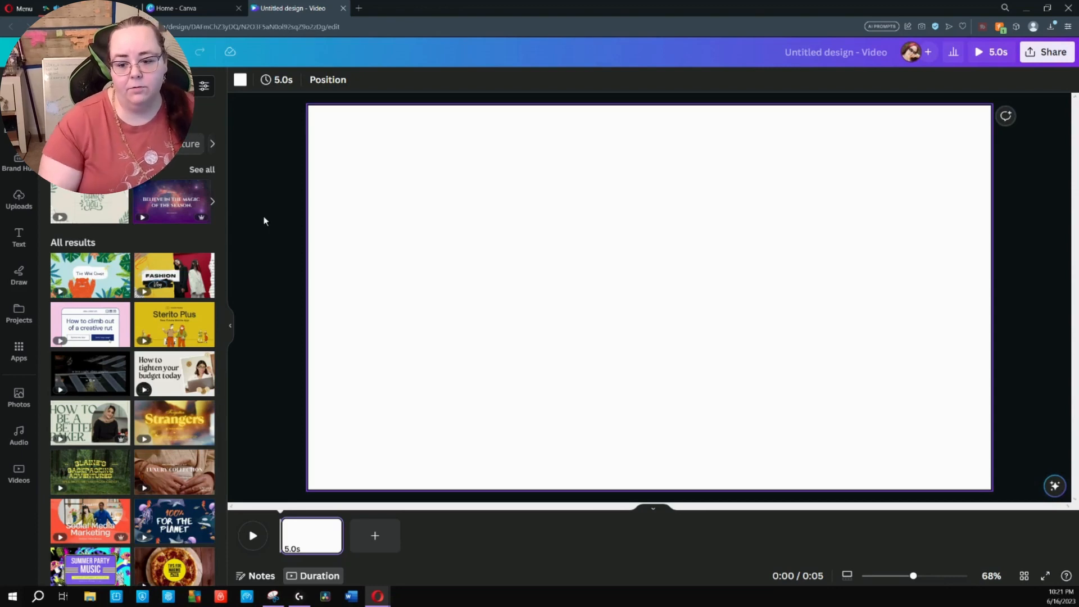
pyautogui.hotkey('ctrl', 'v')
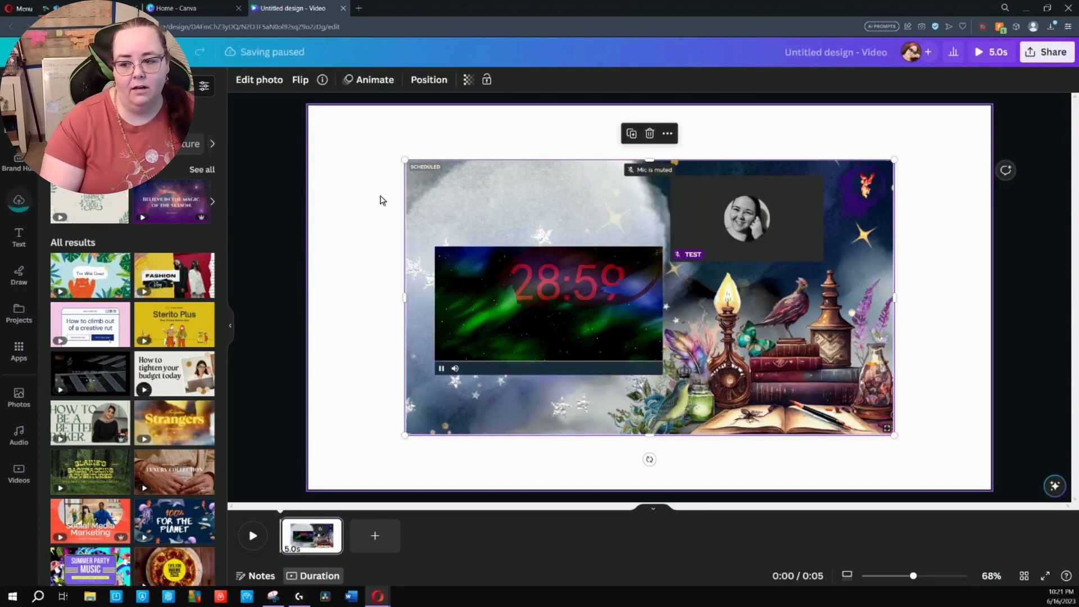
pyautogui.rightClick(639, 220)
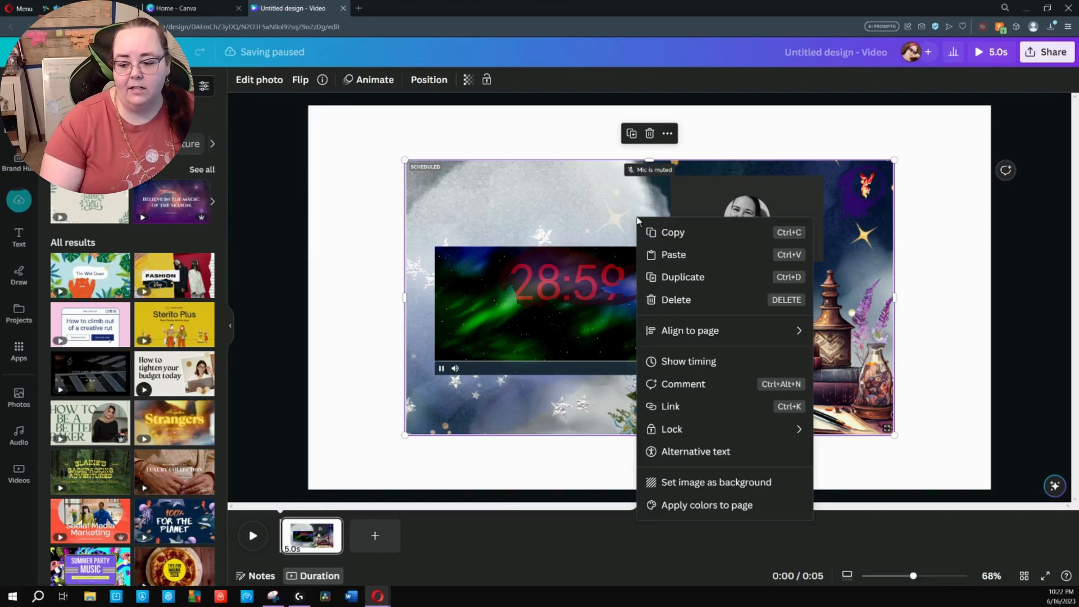
pyautogui.click(696, 484)
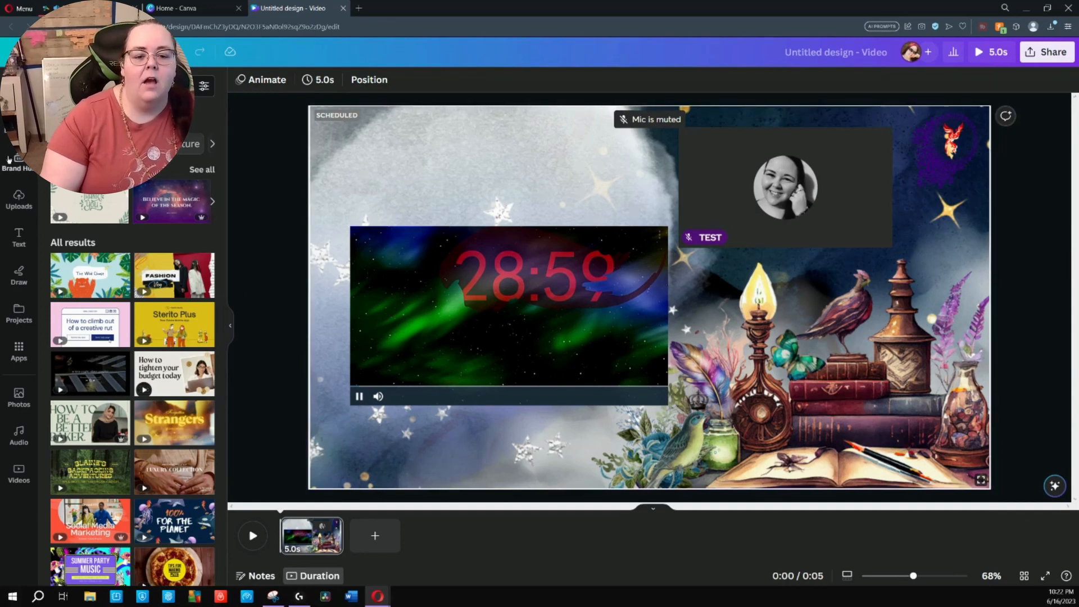
# Try out the gold-cornered border from the uploads on the page and remove it
pyautogui.click(19, 197)
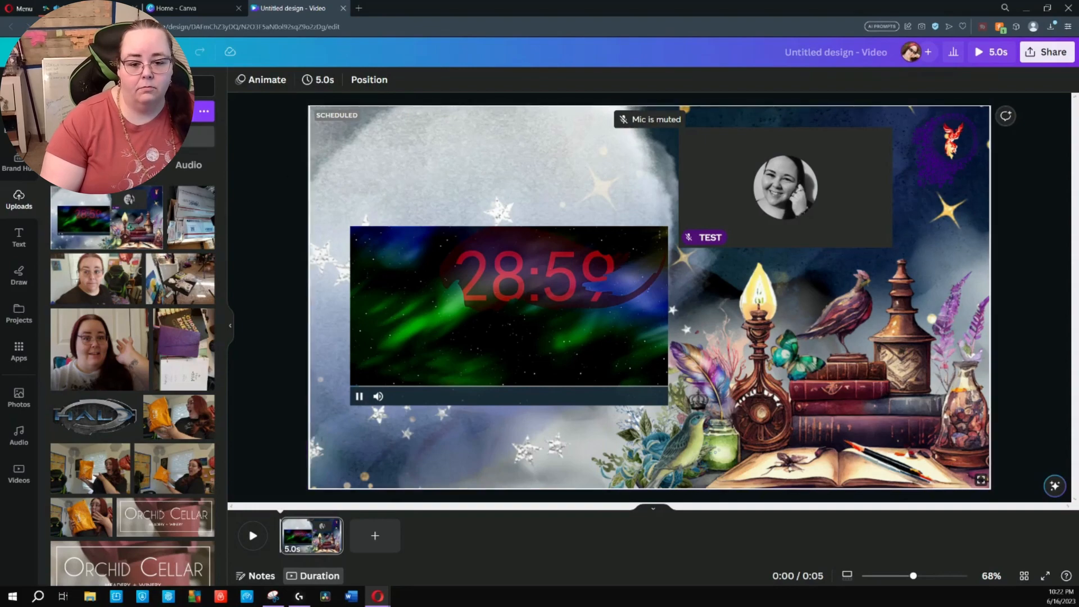
pyautogui.scroll(-10, 156, 285)
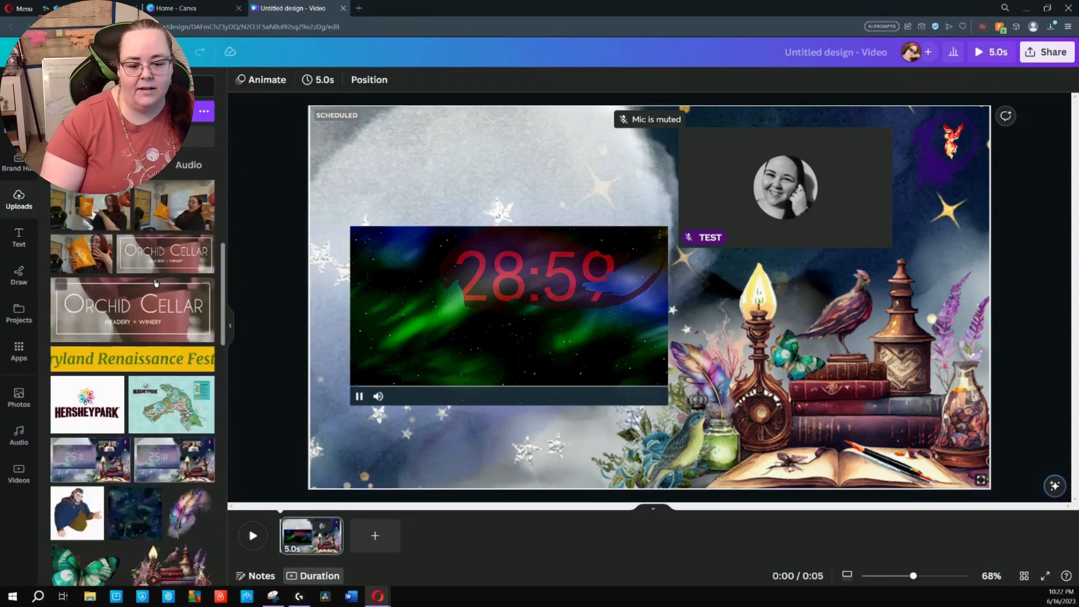
pyautogui.scroll(-15, 168, 281)
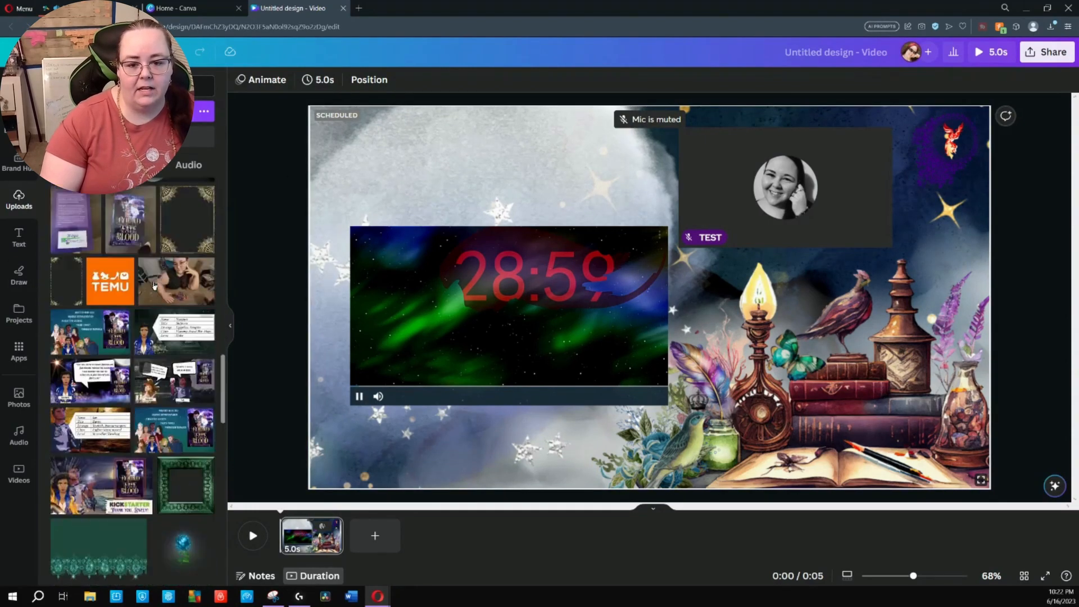
pyautogui.click(185, 276)
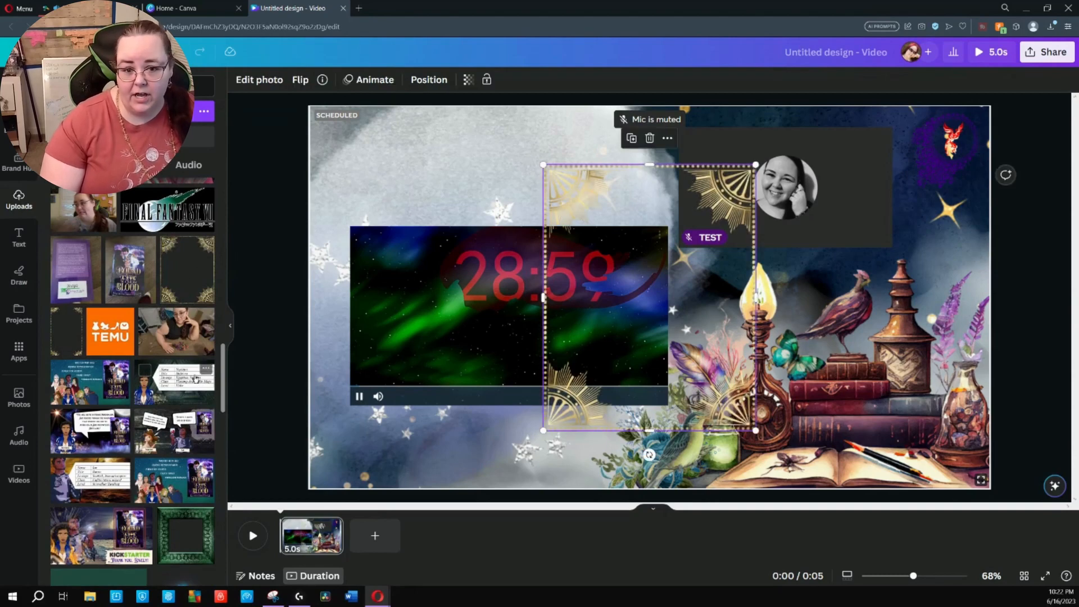
pyautogui.press('Delete')
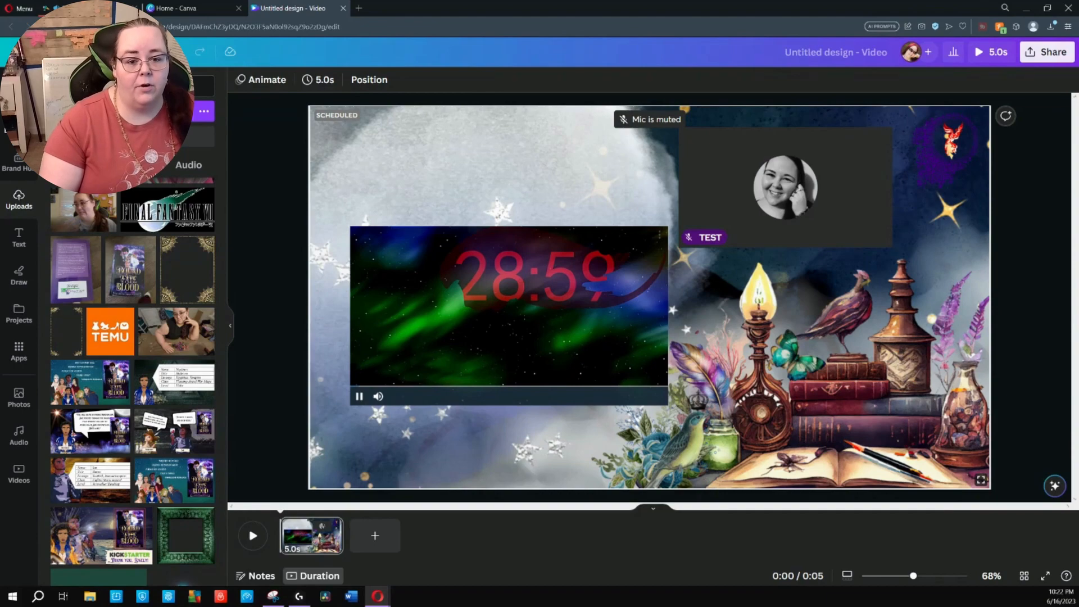
# Search Canva's elements for "banner", "border" and "frame" graphics to use around the video areas
pyautogui.click(18, 125)
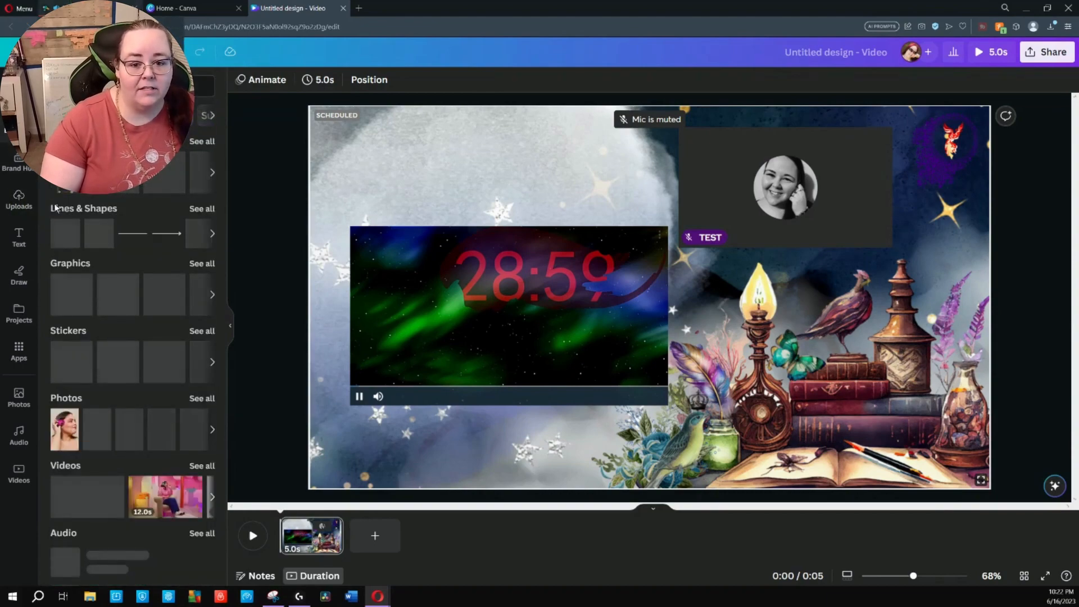
pyautogui.click(119, 86)
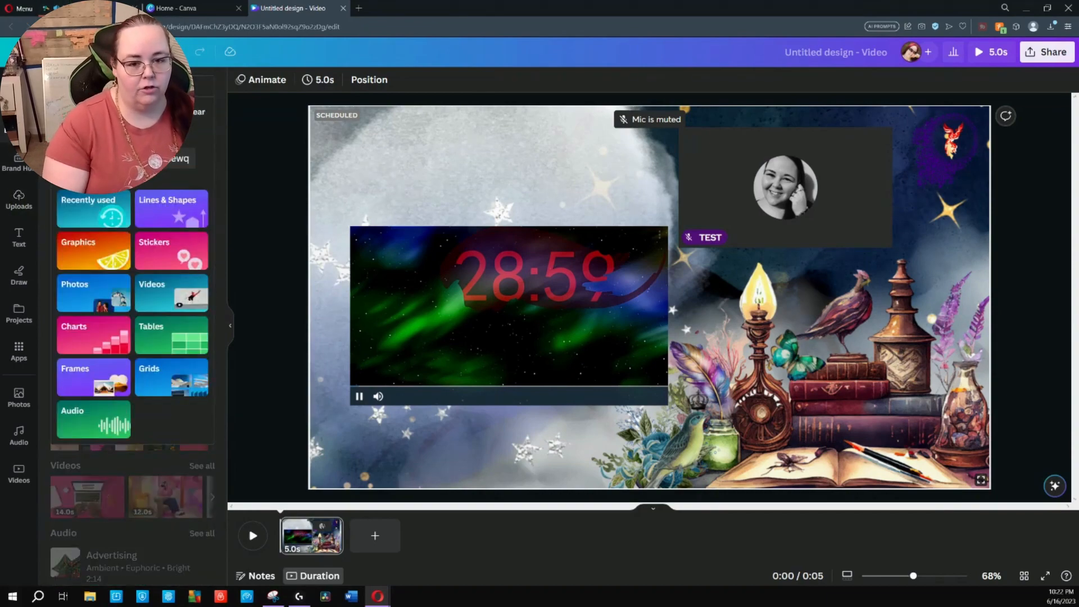
pyautogui.write('banner')
pyautogui.press('Return')
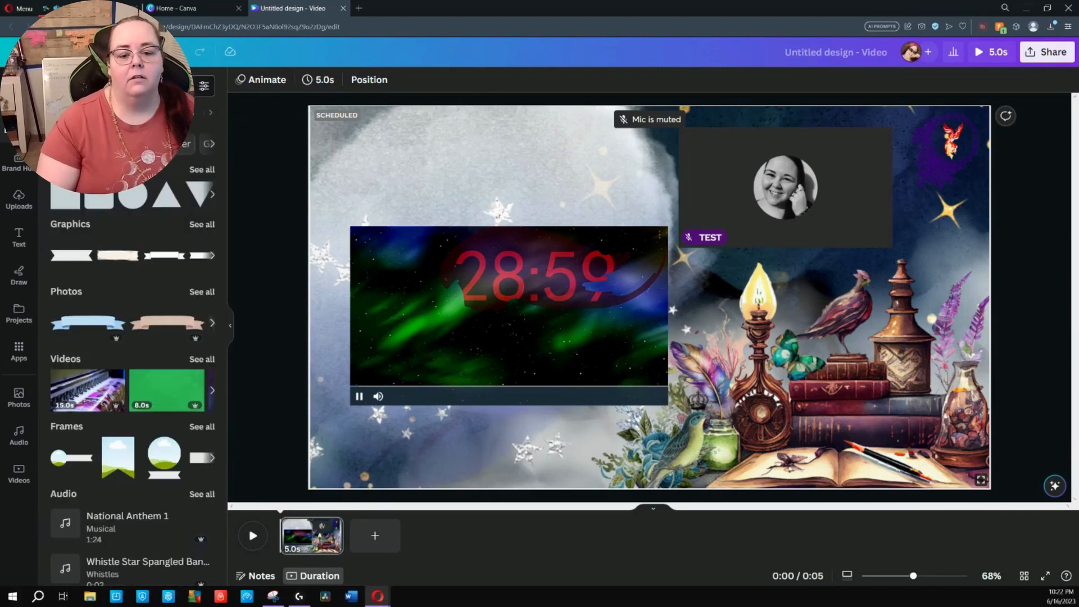
pyautogui.click(119, 86)
pyautogui.write('border')
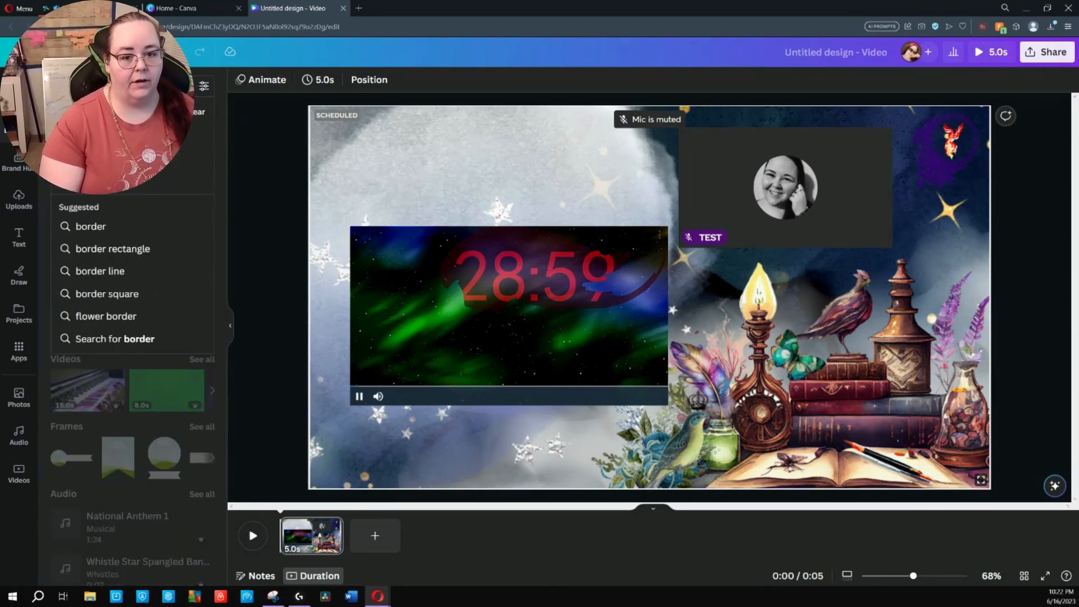
pyautogui.press('Return')
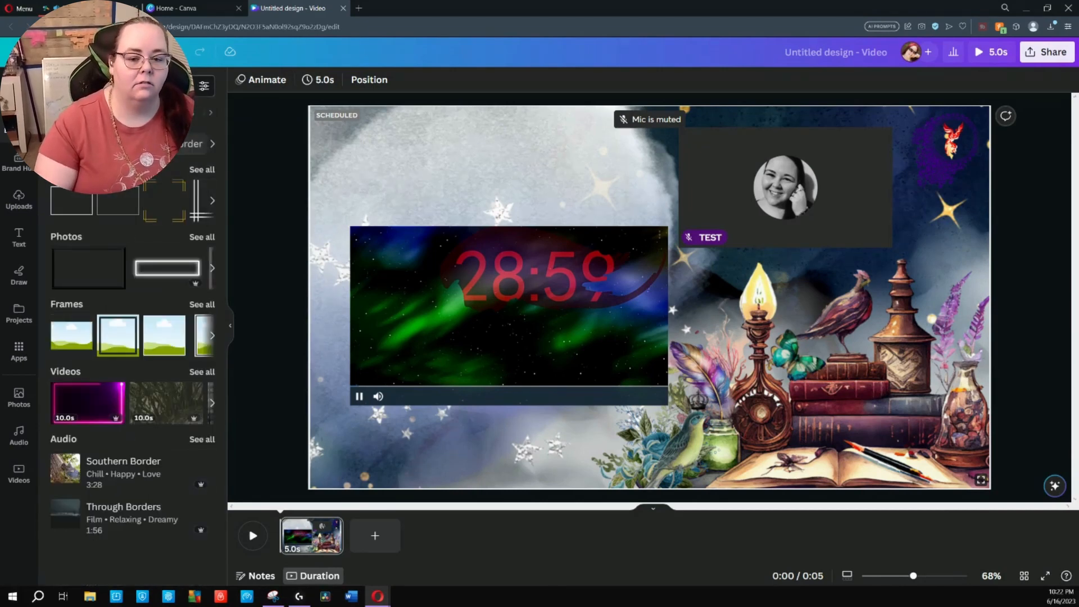
pyautogui.click(119, 86)
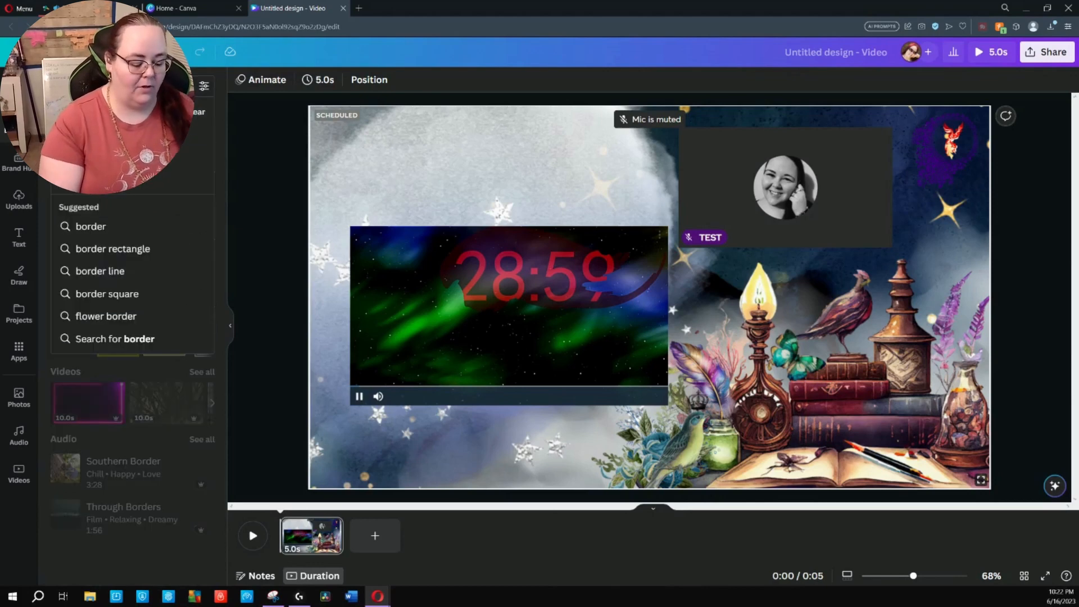
pyautogui.write('frame')
pyautogui.press('Return')
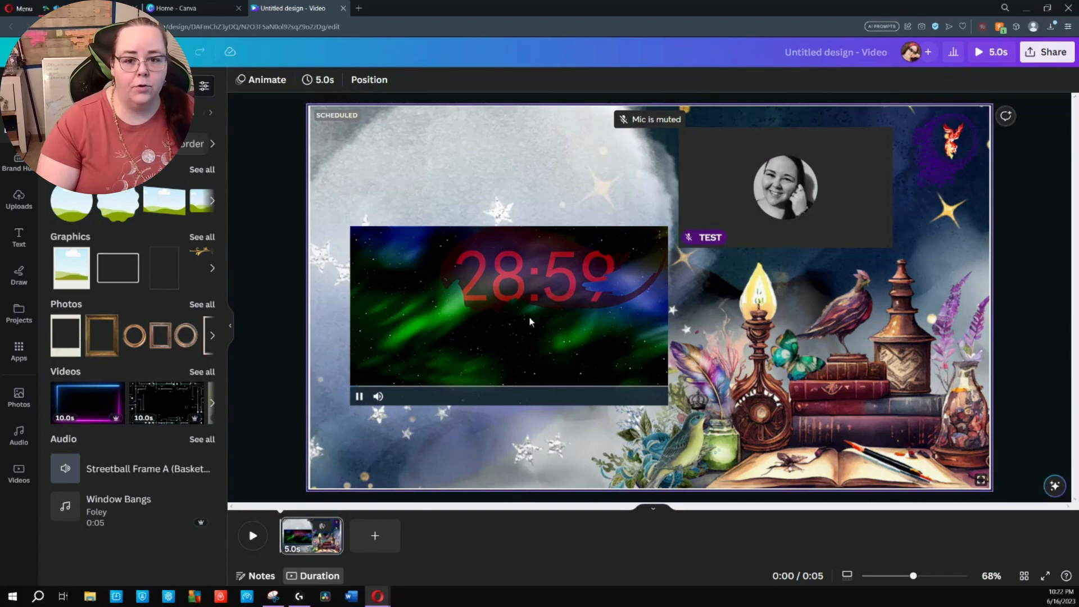
# Check the StreamYard stage, and set the Canva design's download to PNG with a transparent background
pyautogui.click(61, 8)
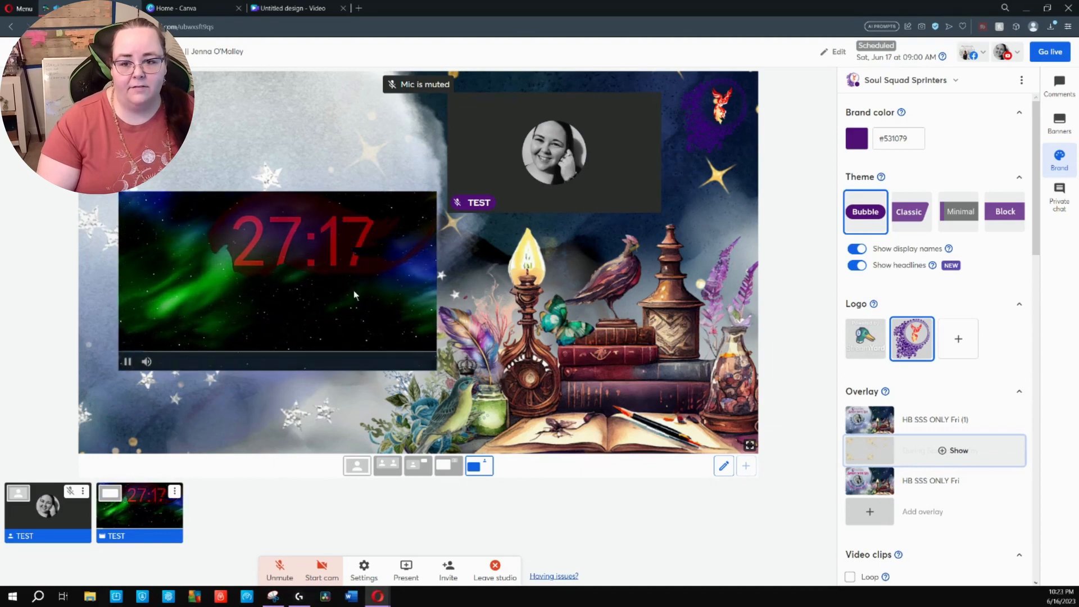
pyautogui.click(297, 8)
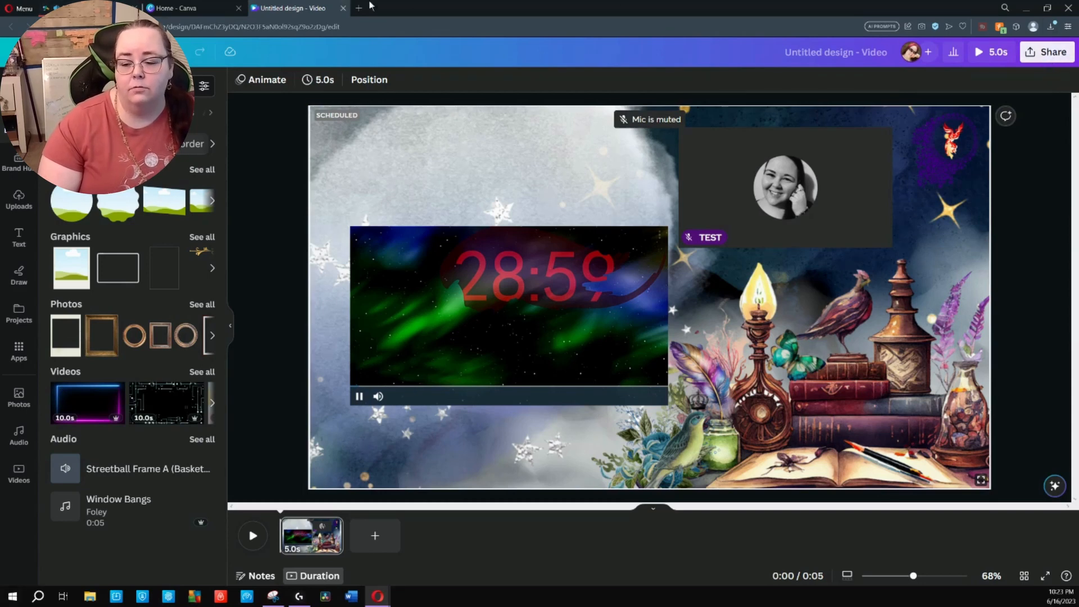
pyautogui.click(1046, 53)
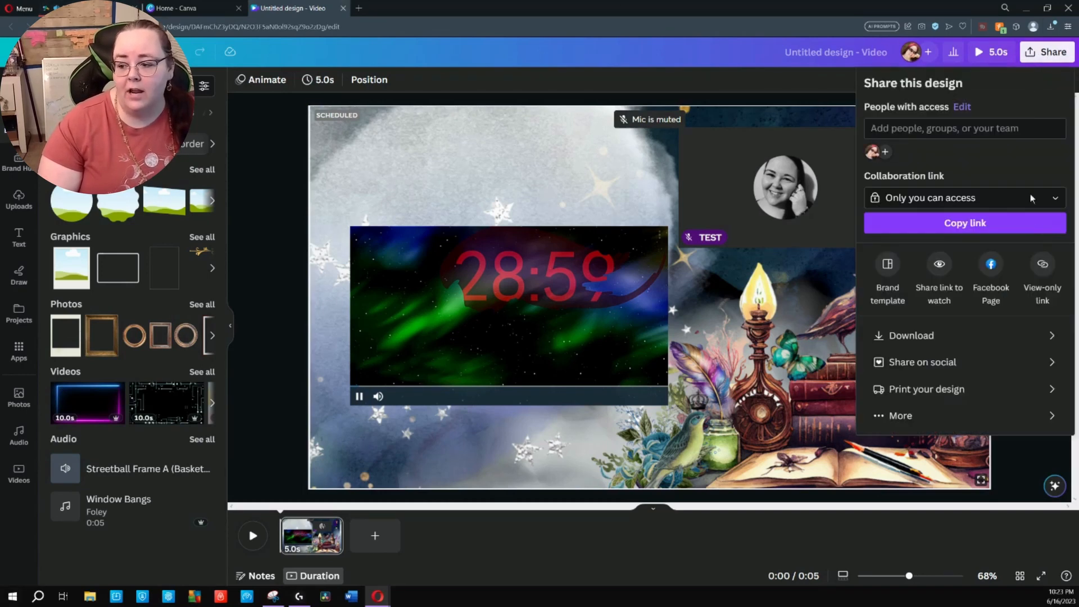
pyautogui.click(1030, 337)
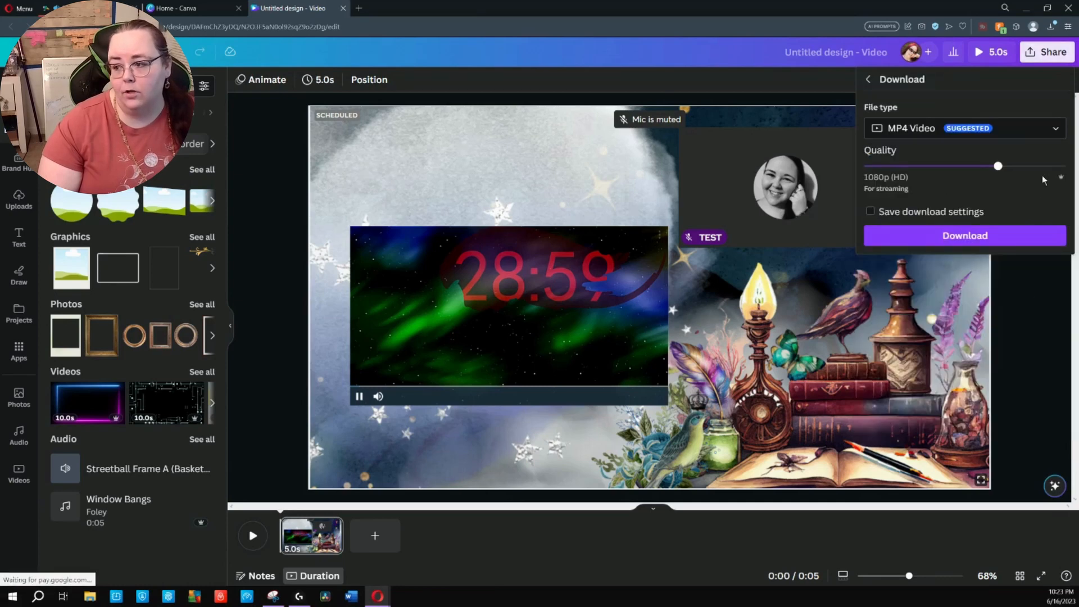
pyautogui.click(1056, 131)
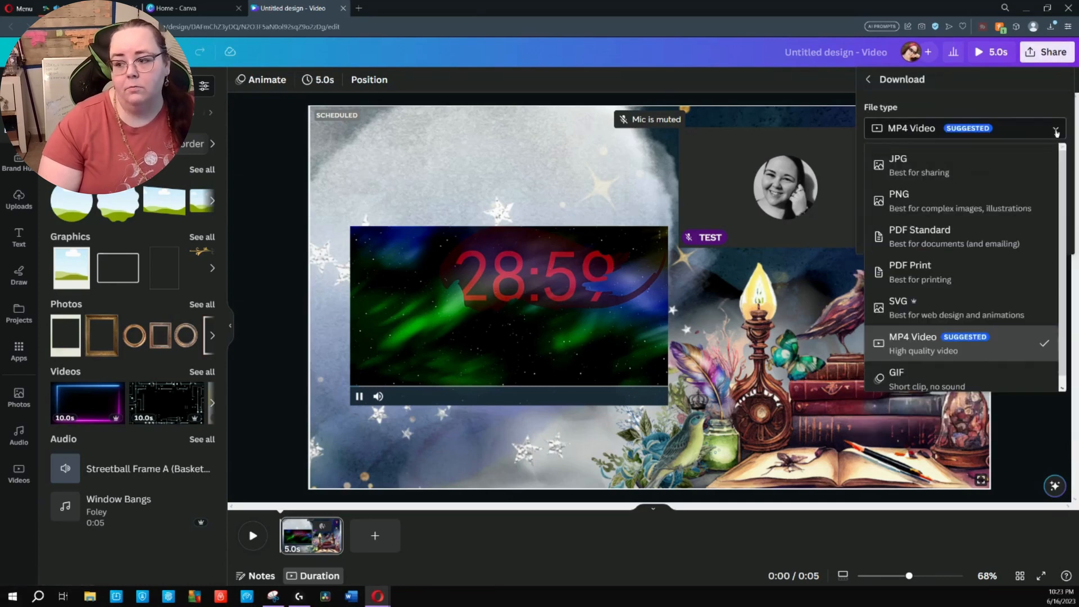
pyautogui.click(918, 203)
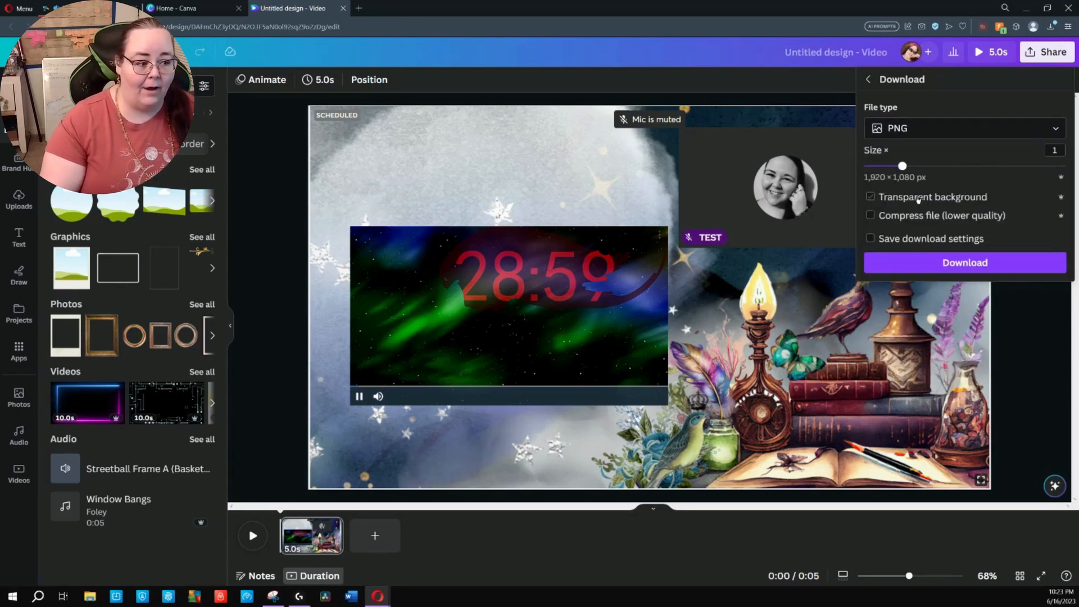
pyautogui.click(917, 200)
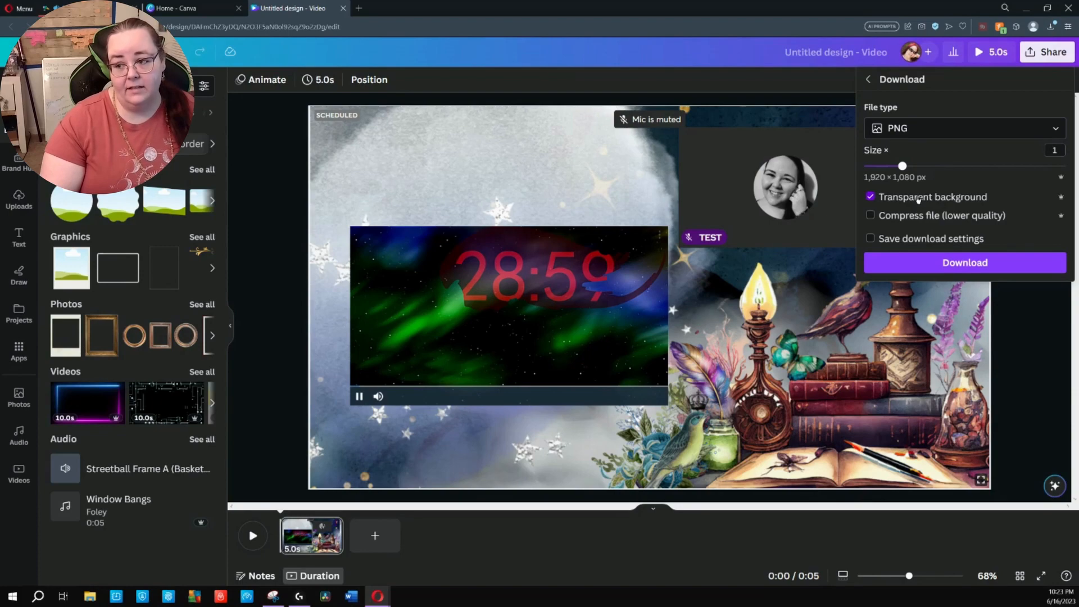
# Switch to the larger-timer layout in StreamYard and compare the During Sprints Overlay with the opaque HB SSS ONLY Fri (1) overlay
pyautogui.click(101, 8)
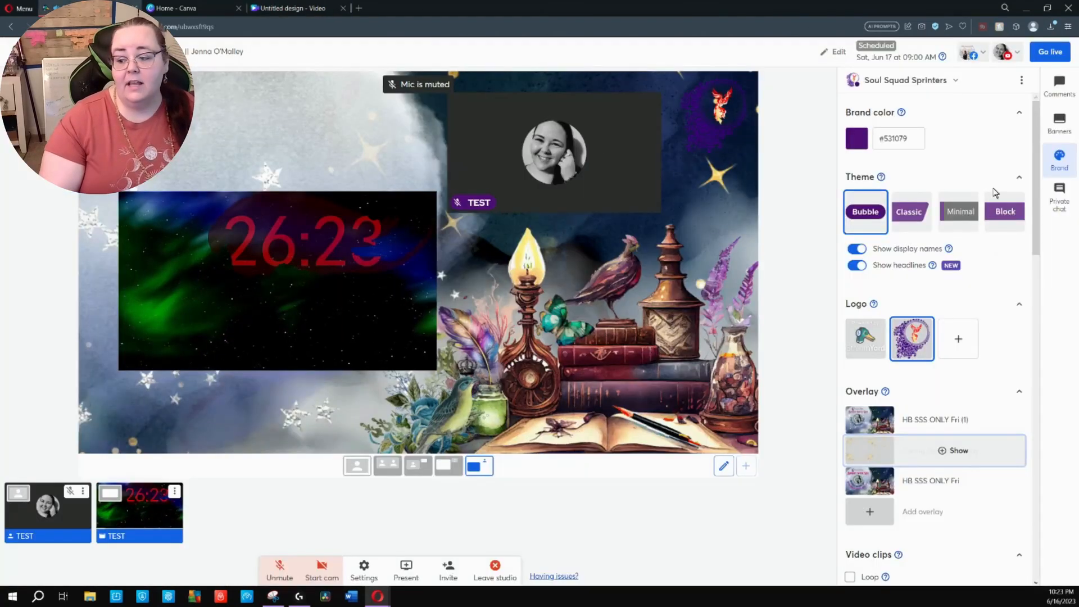
pyautogui.click(449, 466)
pyautogui.click(952, 454)
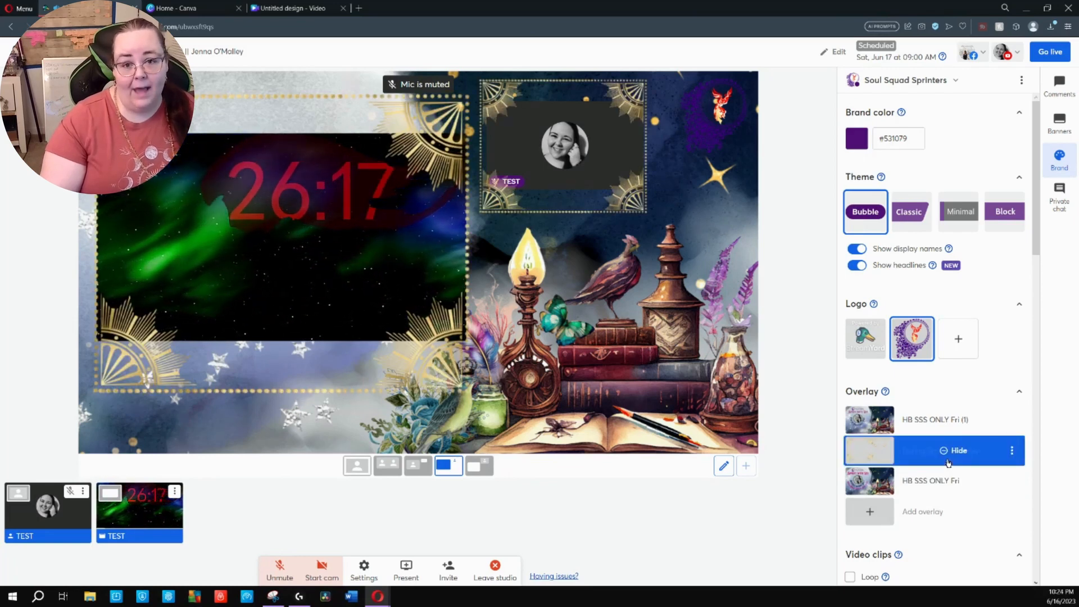
pyautogui.click(941, 430)
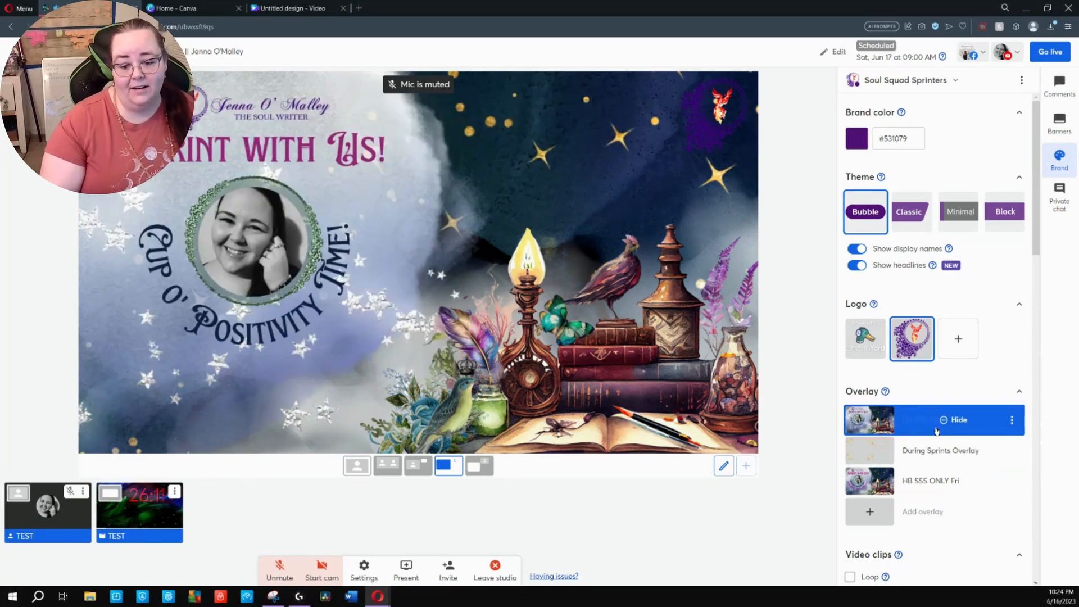
pyautogui.click(936, 431)
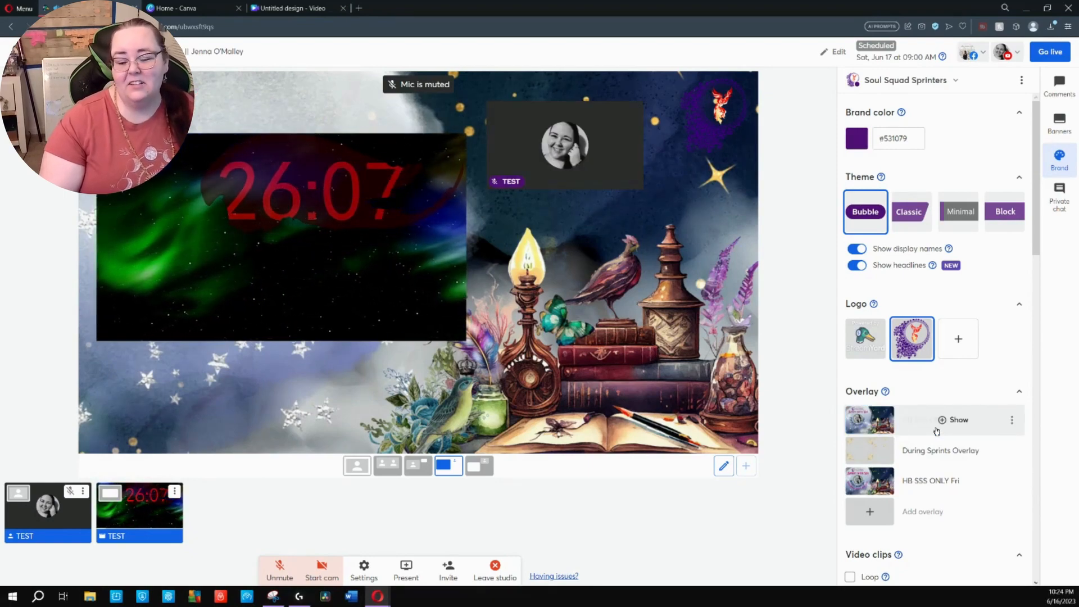
# Return to the Canva design and review the background image's options for deleting or detaching it
pyautogui.click(292, 8)
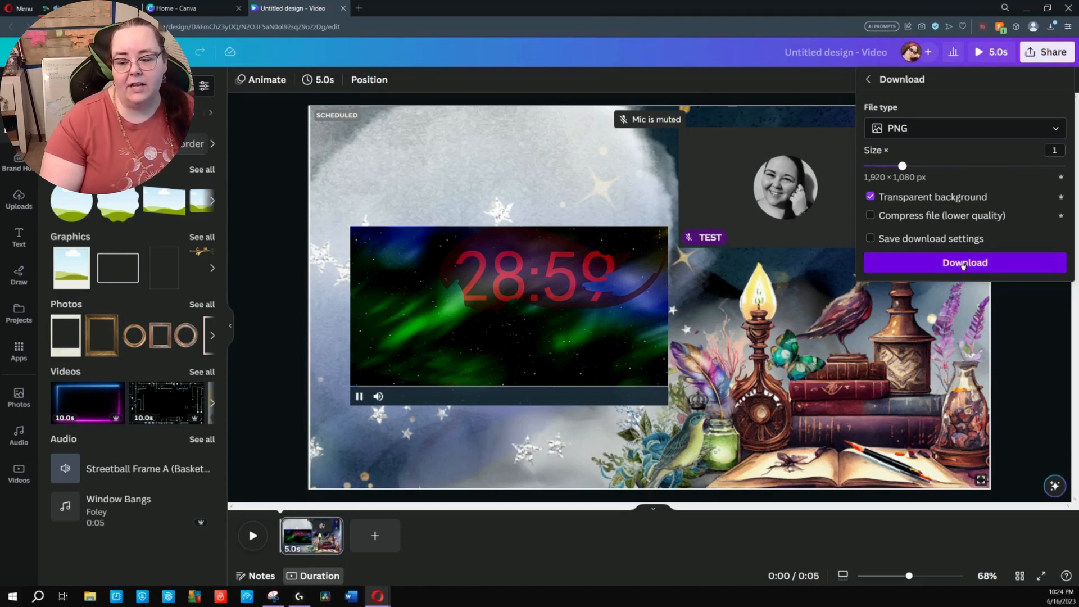
pyautogui.click(427, 115)
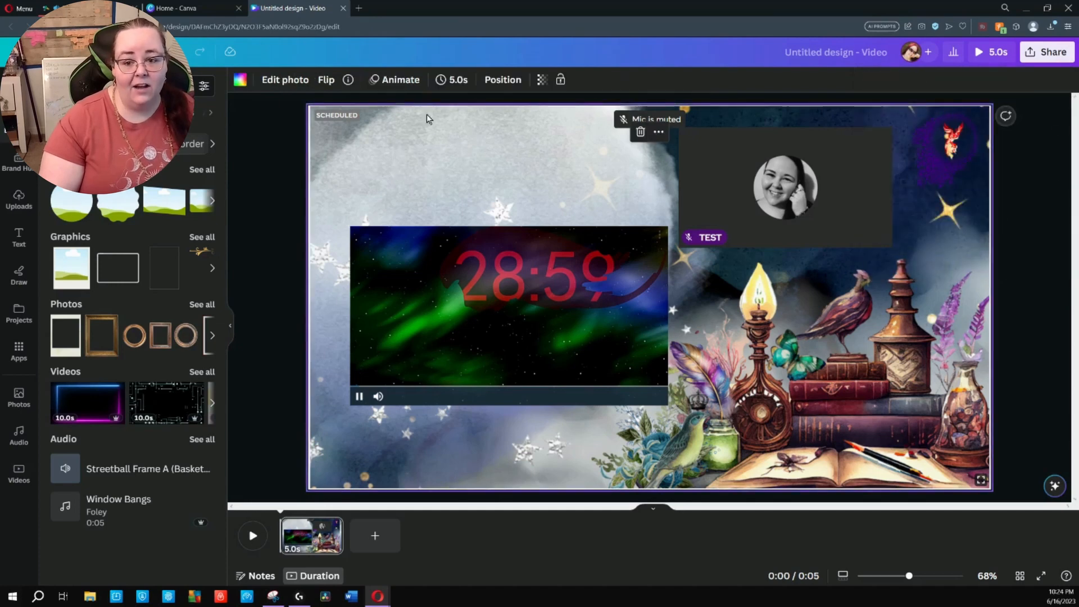
pyautogui.rightClick(421, 121)
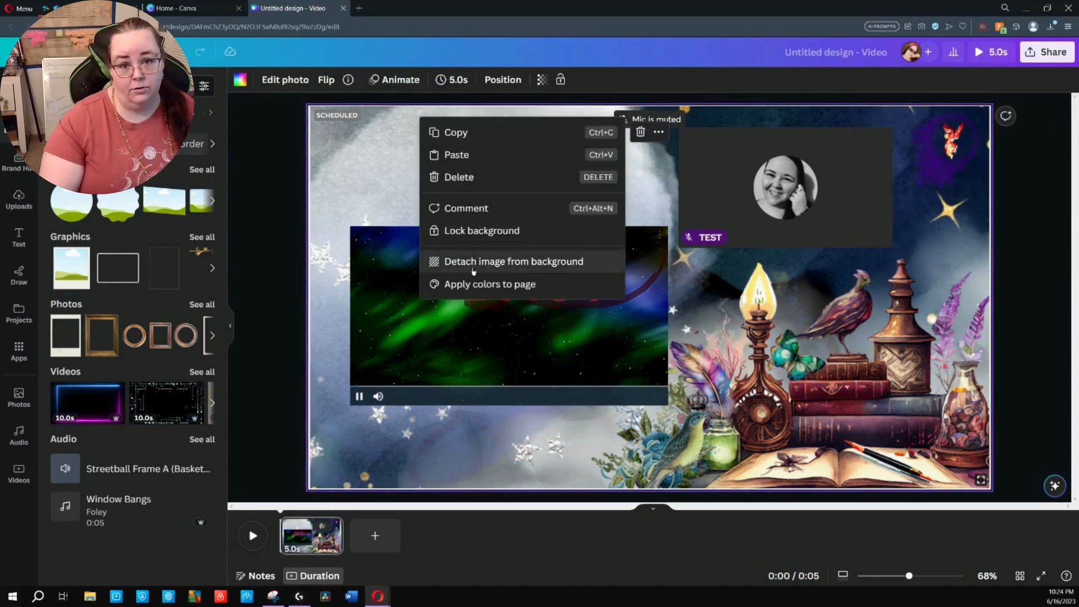
pyautogui.click(275, 256)
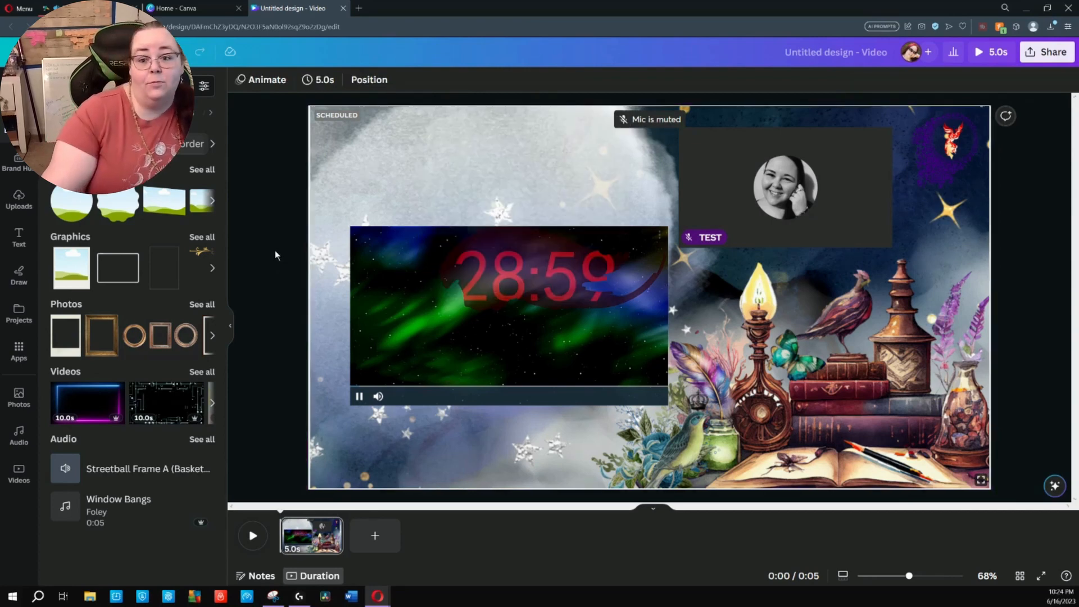
# Detach the stage snip from the page background and delete it from the design
pyautogui.click(518, 201)
pyautogui.rightClick(518, 201)
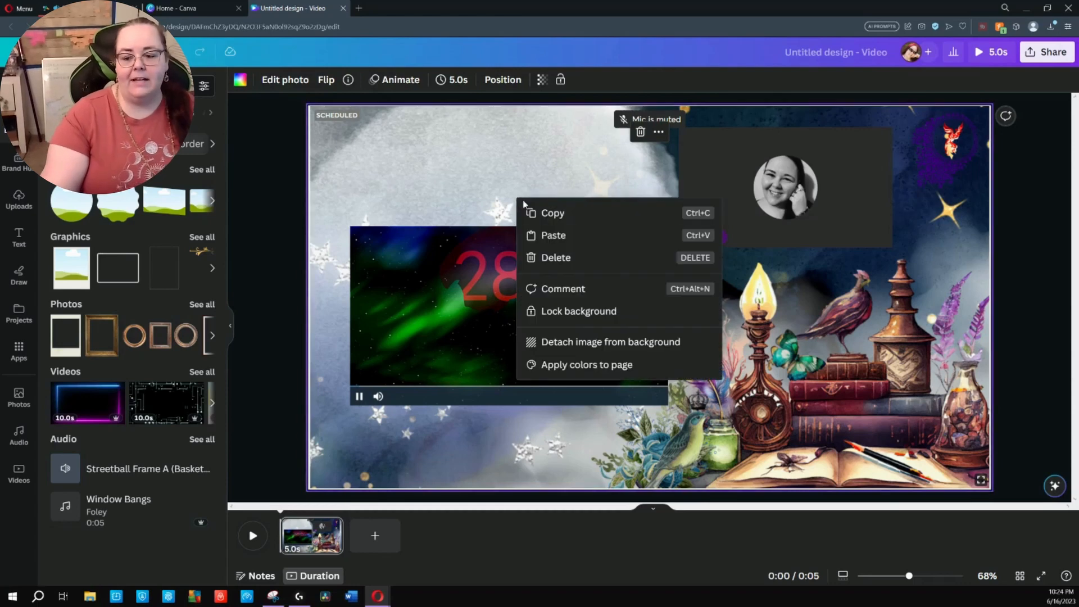
pyautogui.click(567, 341)
pyautogui.rightClick(575, 348)
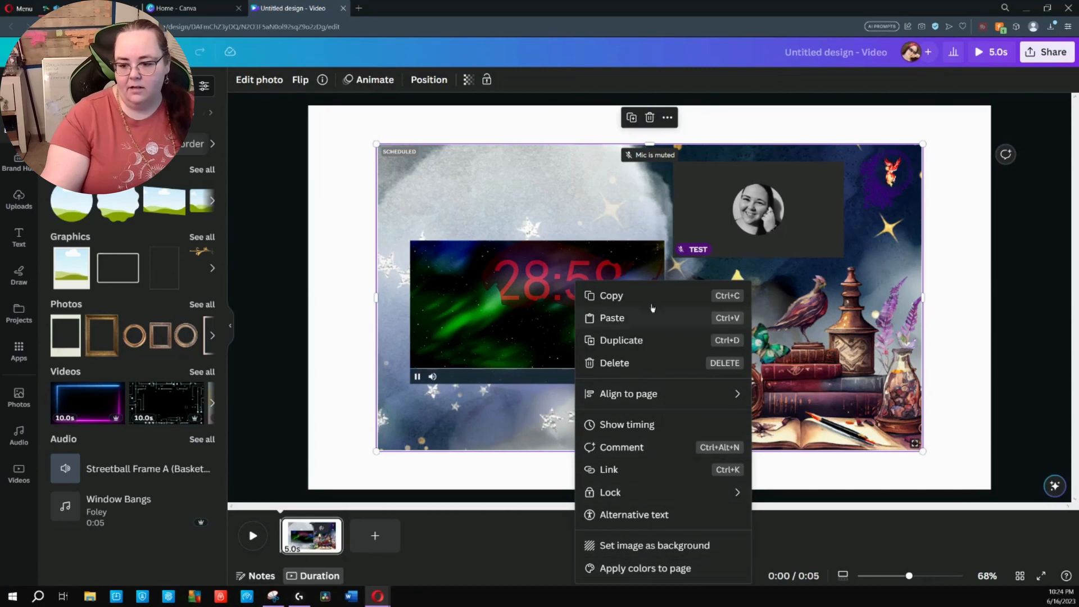
pyautogui.click(635, 362)
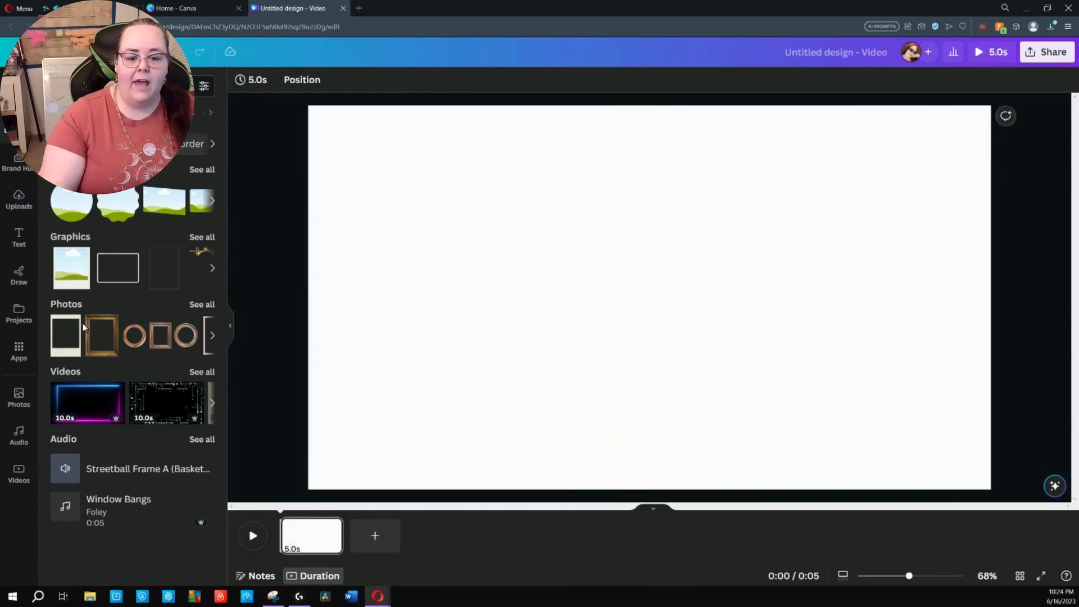
# Add the rectangular gold picture frame and place it on the left half of the page
pyautogui.click(104, 333)
pyautogui.moveTo(602, 349); pyautogui.dragTo(437, 369)
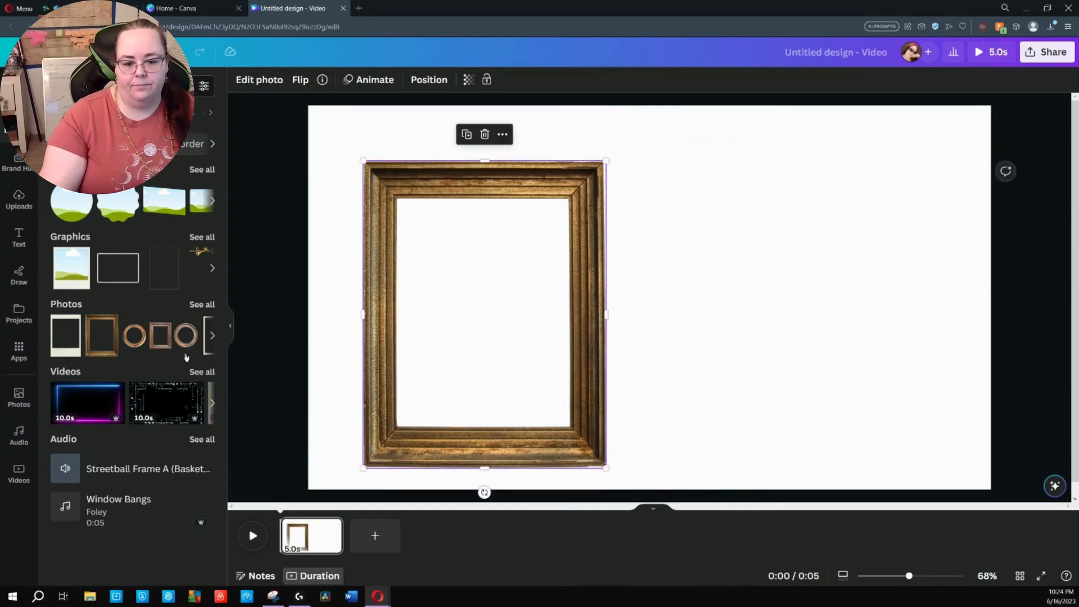
pyautogui.click(158, 337)
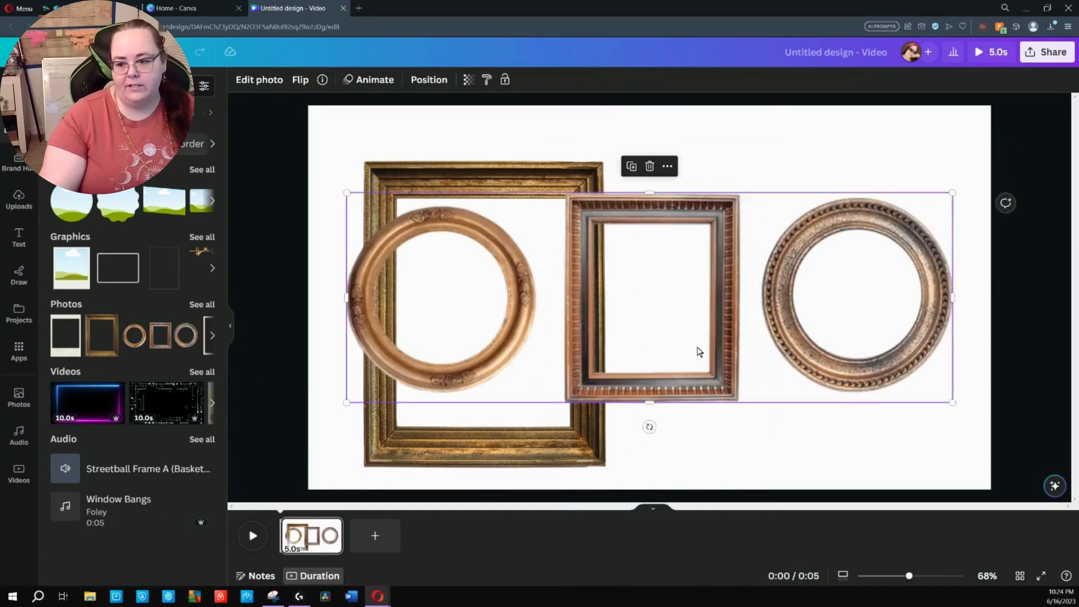
pyautogui.click(510, 173)
pyautogui.click(669, 303)
pyautogui.press('Delete')
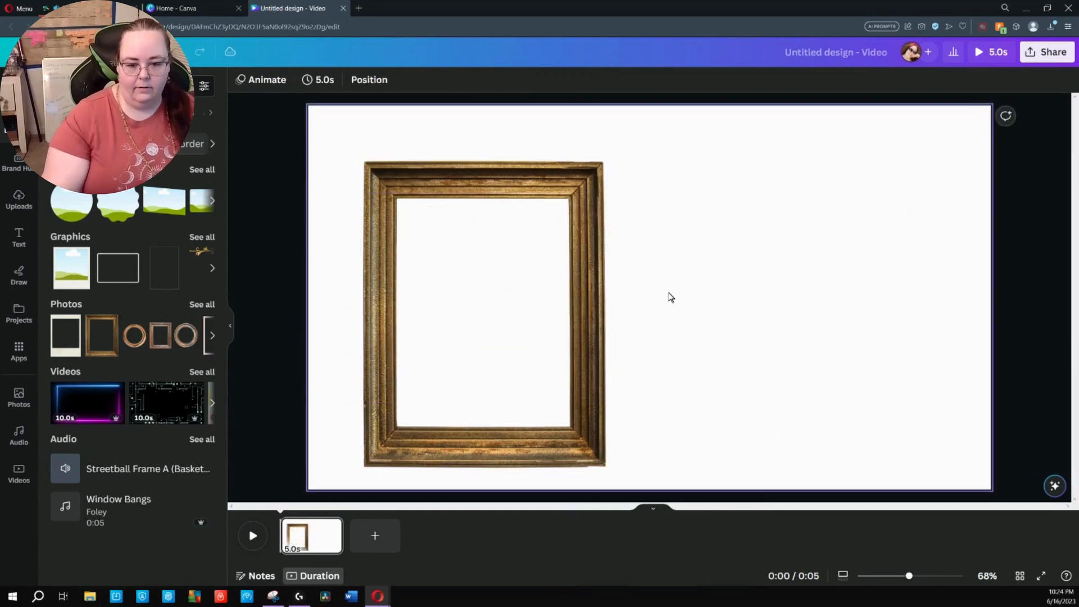
# Add a second rectangular gold frame, scaled smaller, in the upper-right area of the page
pyautogui.click(102, 336)
pyautogui.moveTo(634, 397); pyautogui.dragTo(804, 377)
pyautogui.moveTo(722, 403); pyautogui.dragTo(767, 342)
# Download the design as a PNG without a transparent background and preview the downloaded image
pyautogui.click(1055, 53)
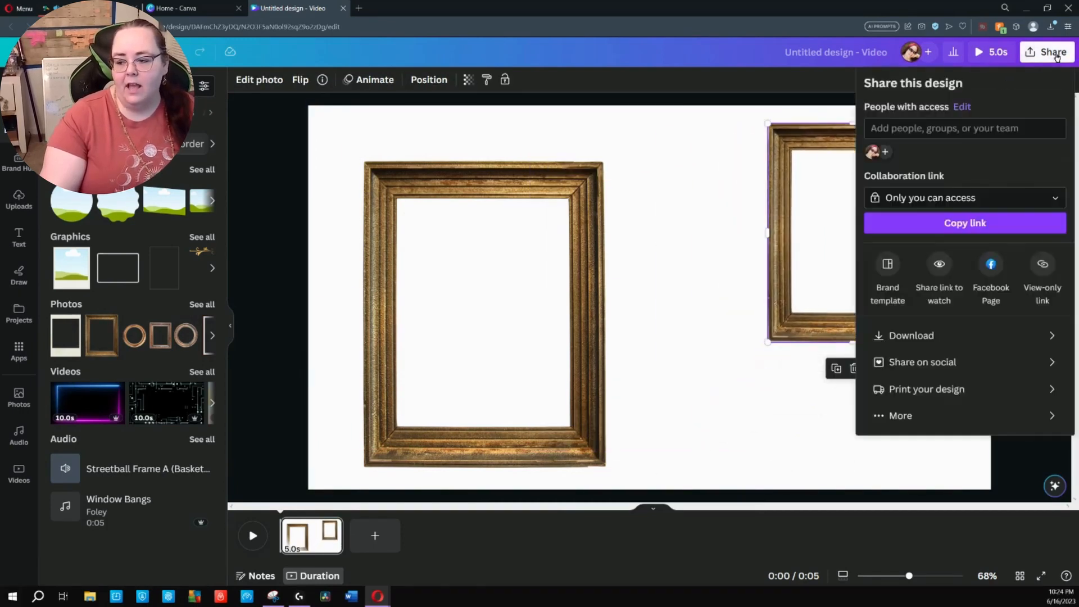
pyautogui.click(1011, 338)
pyautogui.click(976, 133)
pyautogui.click(897, 201)
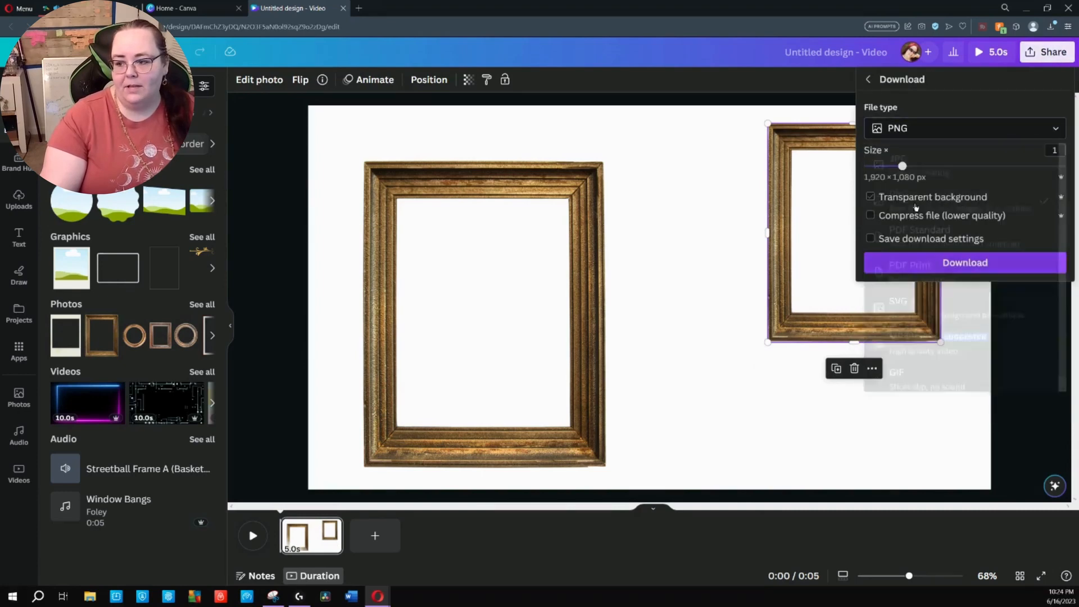
pyautogui.click(1017, 264)
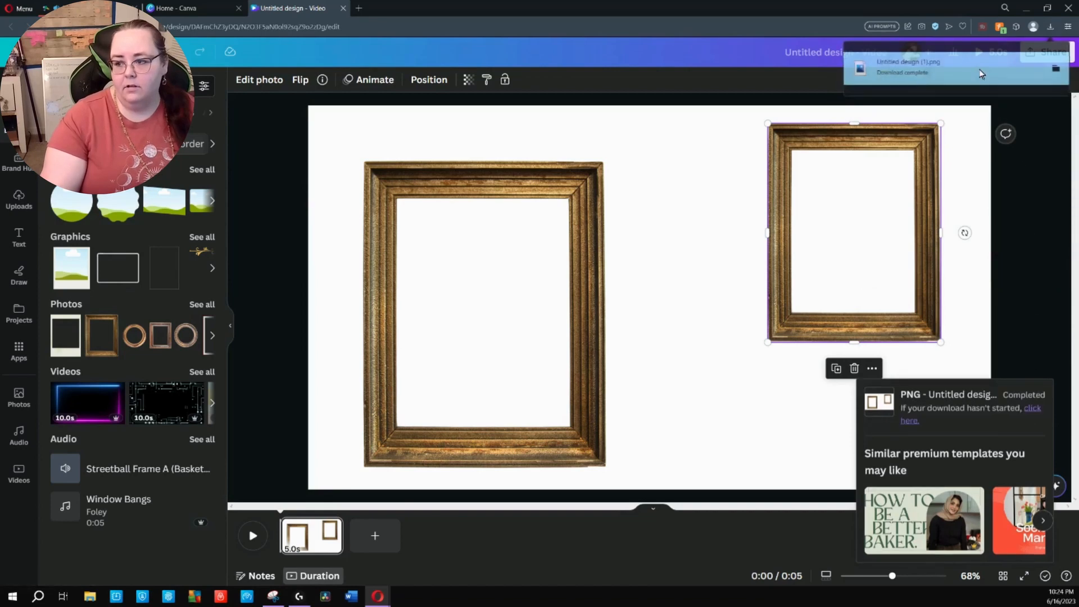
pyautogui.click(980, 73)
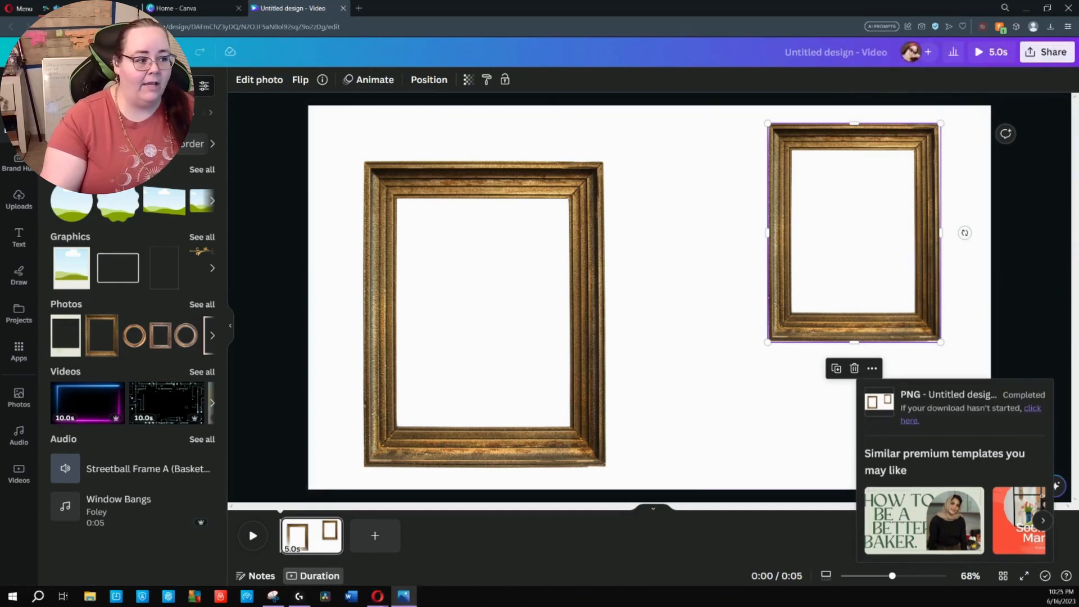
pyautogui.moveTo(0, 106); pyautogui.dragTo(457, 75)
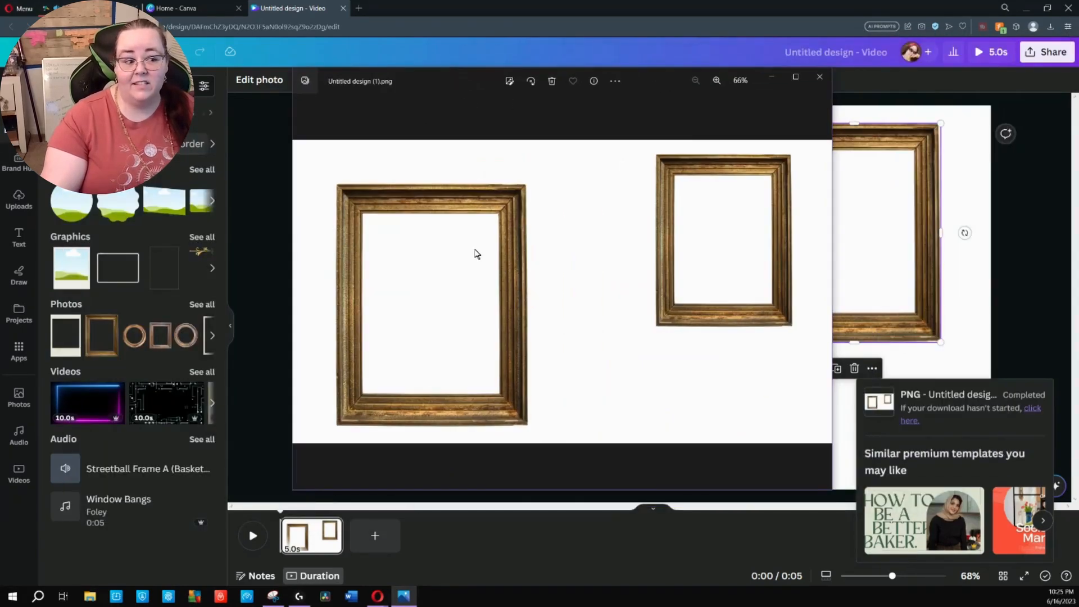
pyautogui.click(819, 77)
# Download the design again as a PNG with a transparent background and preview the downloaded image
pyautogui.click(1046, 52)
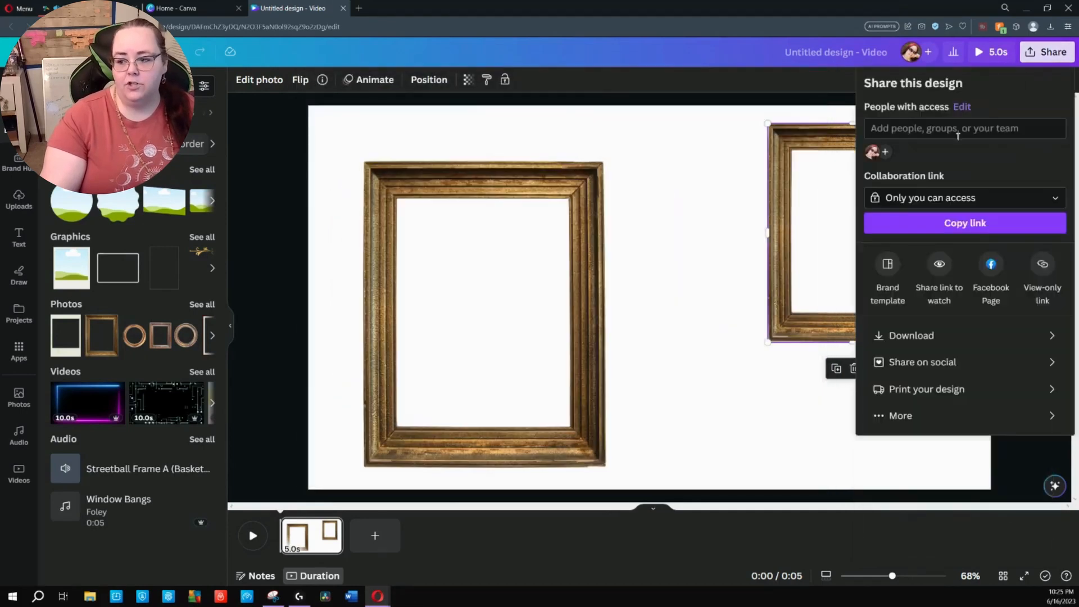
pyautogui.click(943, 335)
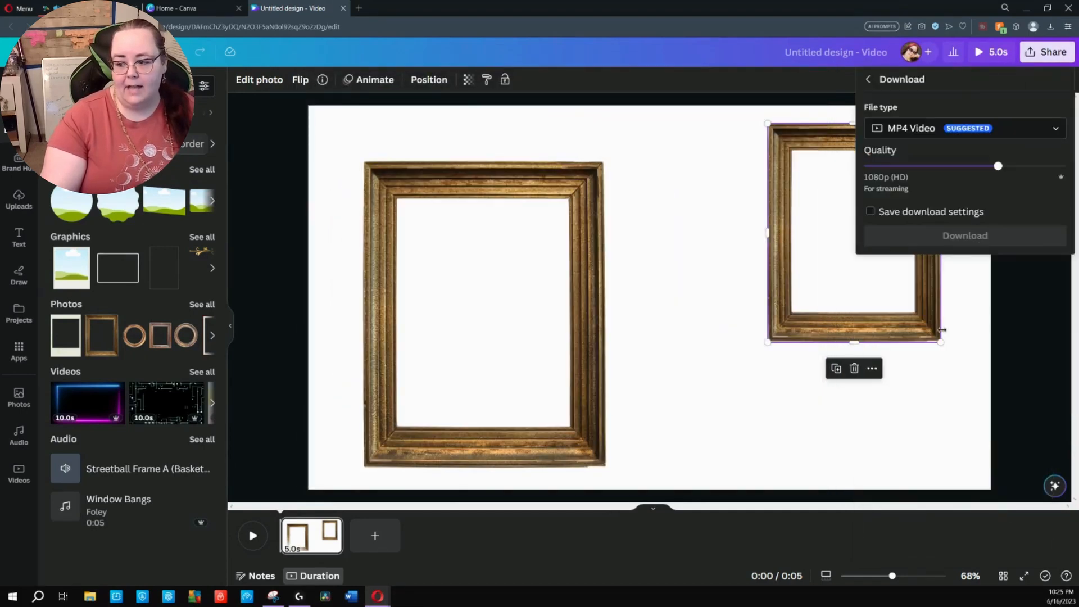
pyautogui.click(959, 130)
pyautogui.click(893, 201)
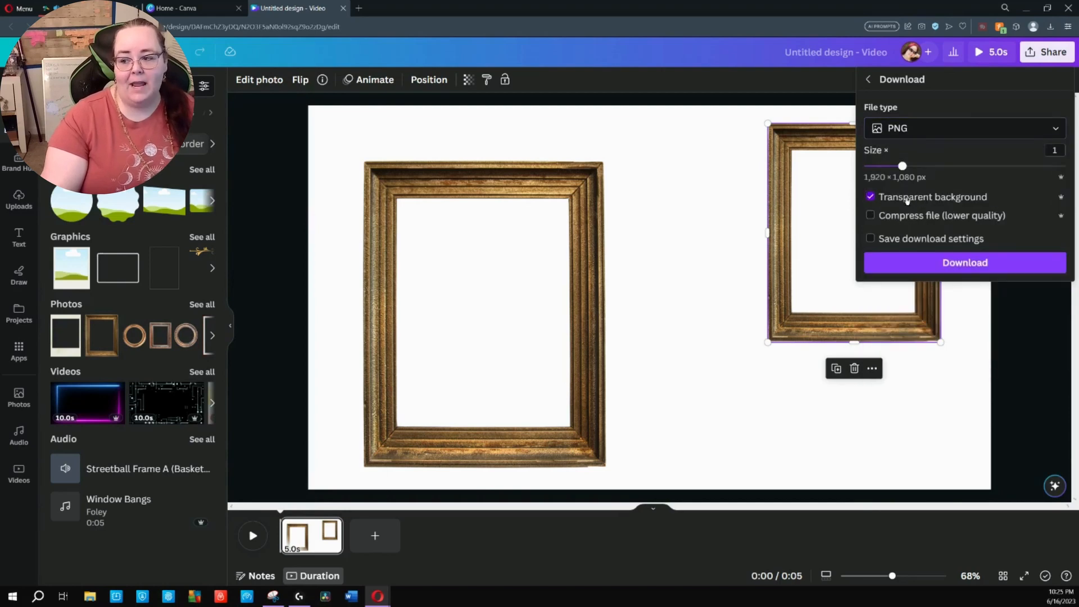
pyautogui.click(944, 261)
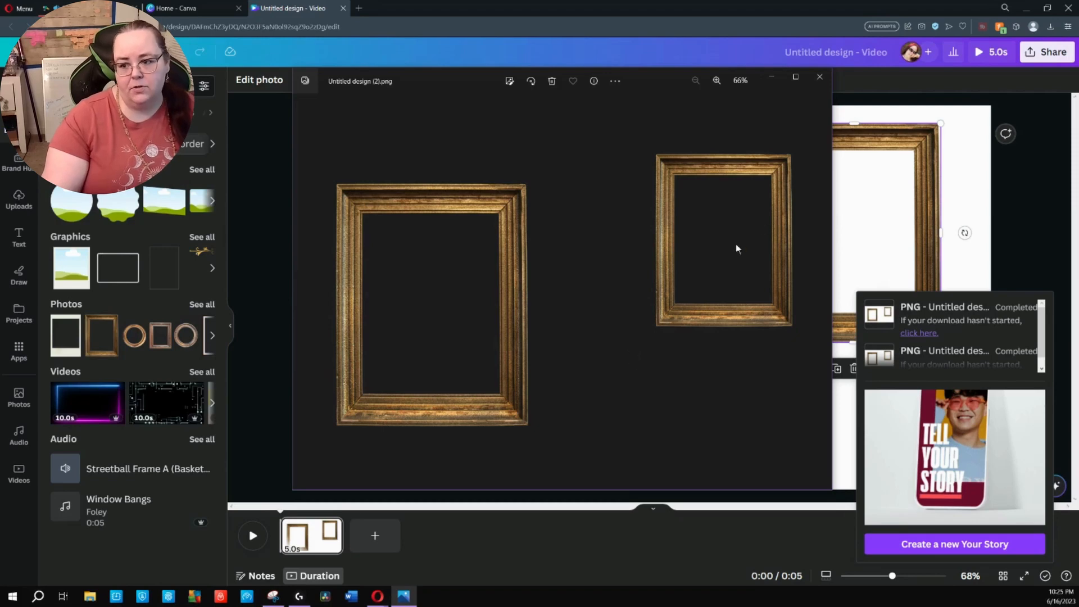
pyautogui.click(828, 82)
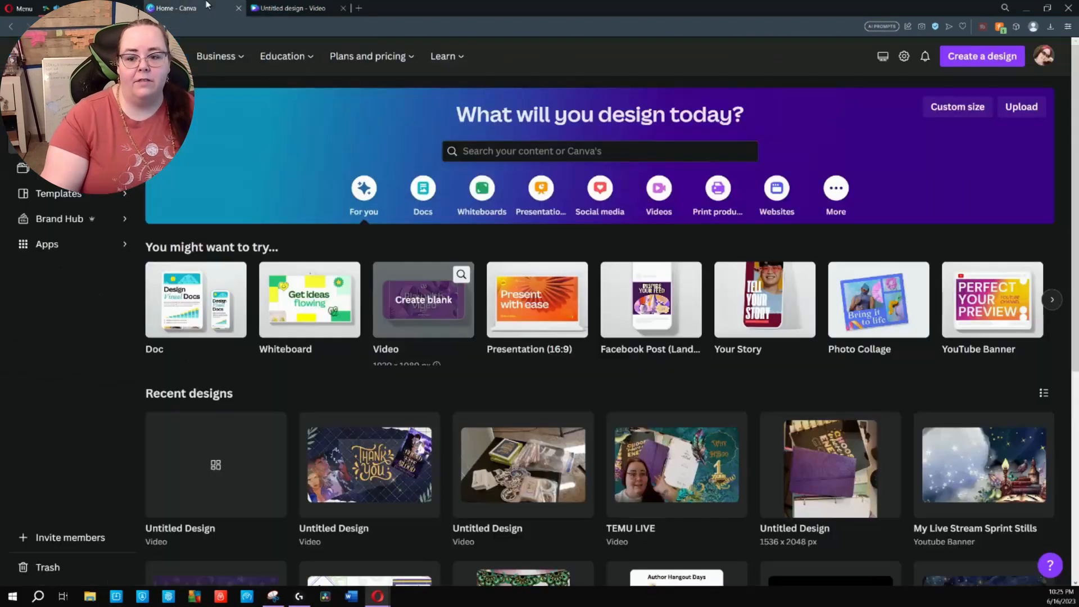
# Switch to StreamYard, upload Untitled design (2).png as a new overlay, and show it on the stage
pyautogui.click(186, 8)
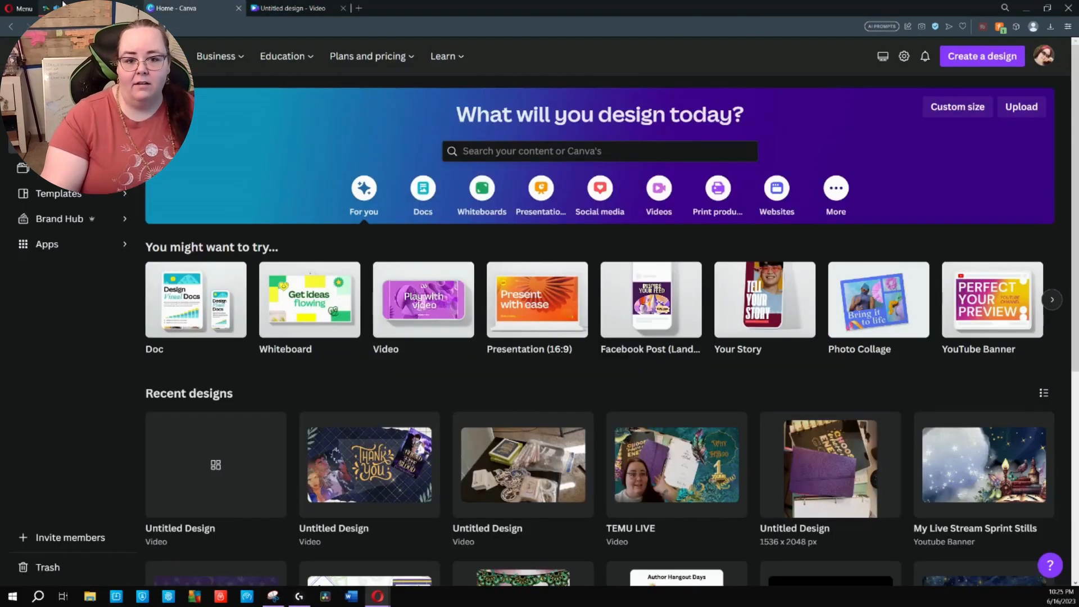
pyautogui.click(63, 4)
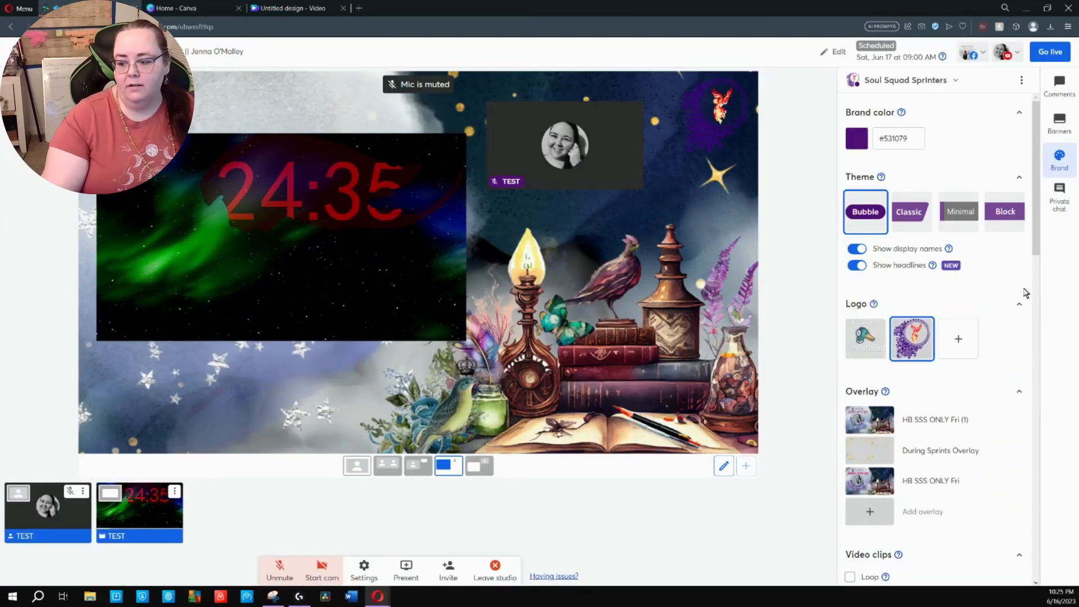
pyautogui.click(884, 518)
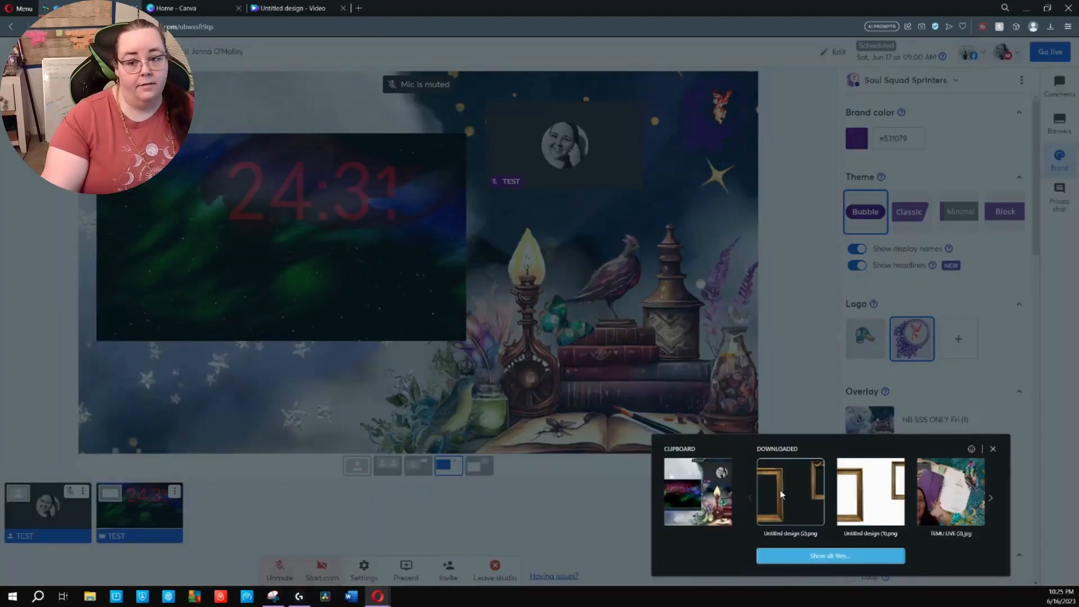
pyautogui.click(781, 494)
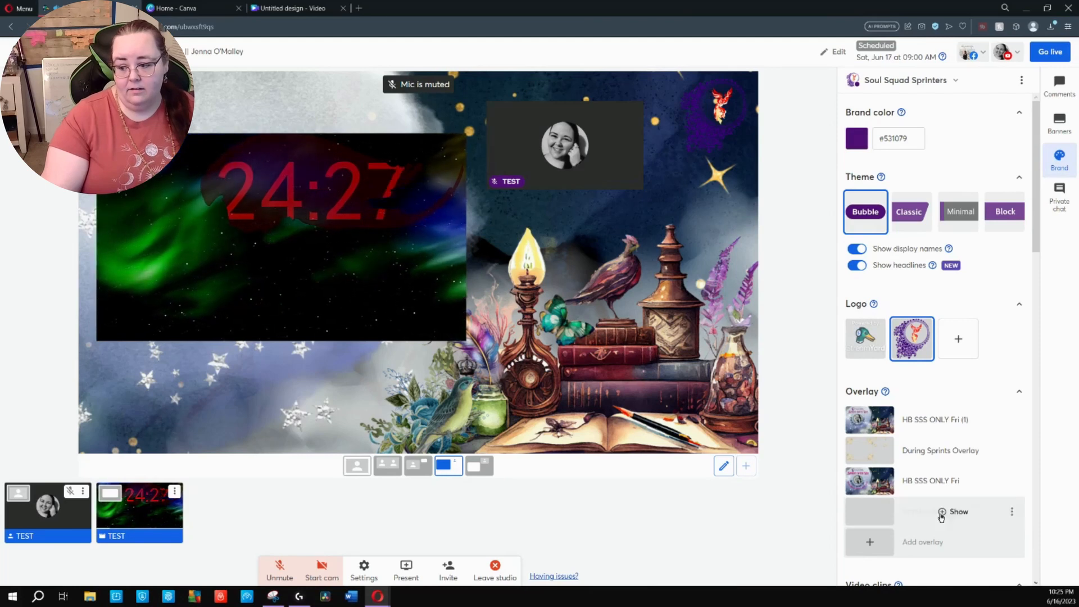
pyautogui.click(941, 512)
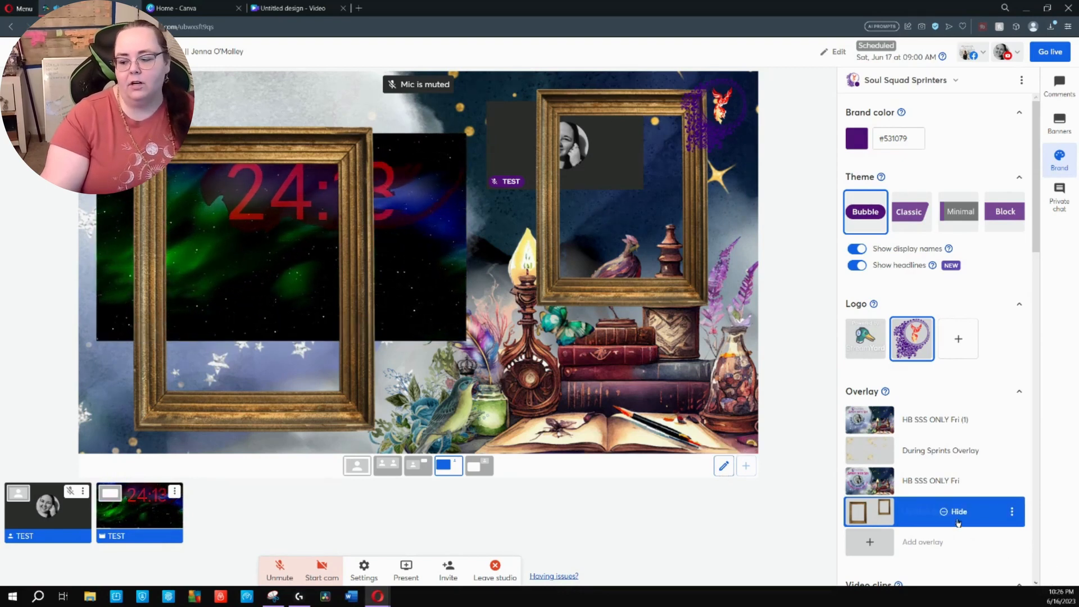
# Delete the Untitled design (2) overlay and show the During Sprints Overlay instead
pyautogui.click(1011, 512)
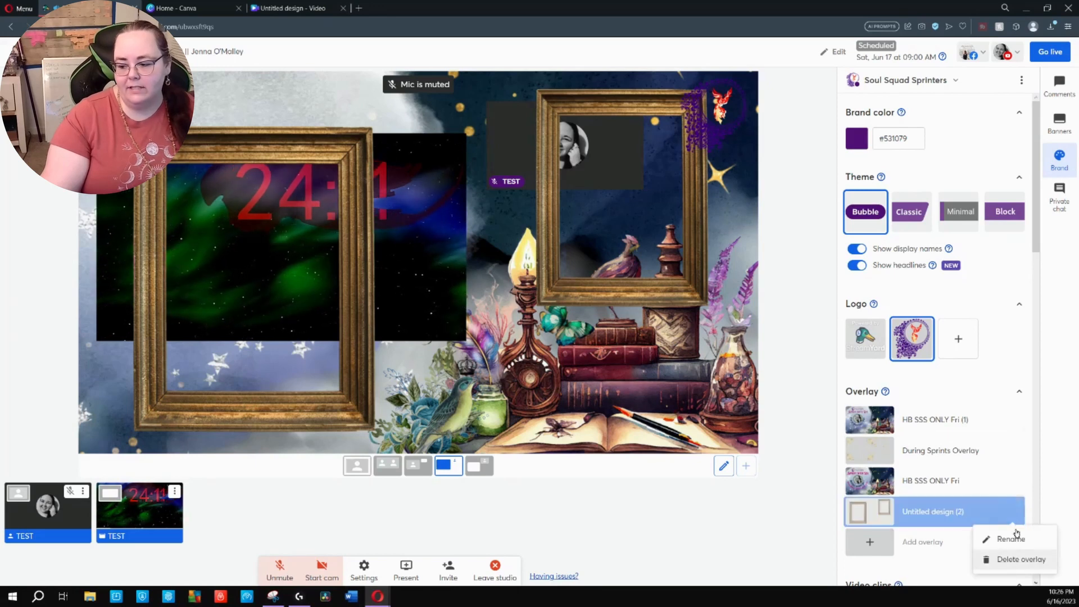
pyautogui.click(1018, 559)
pyautogui.click(951, 452)
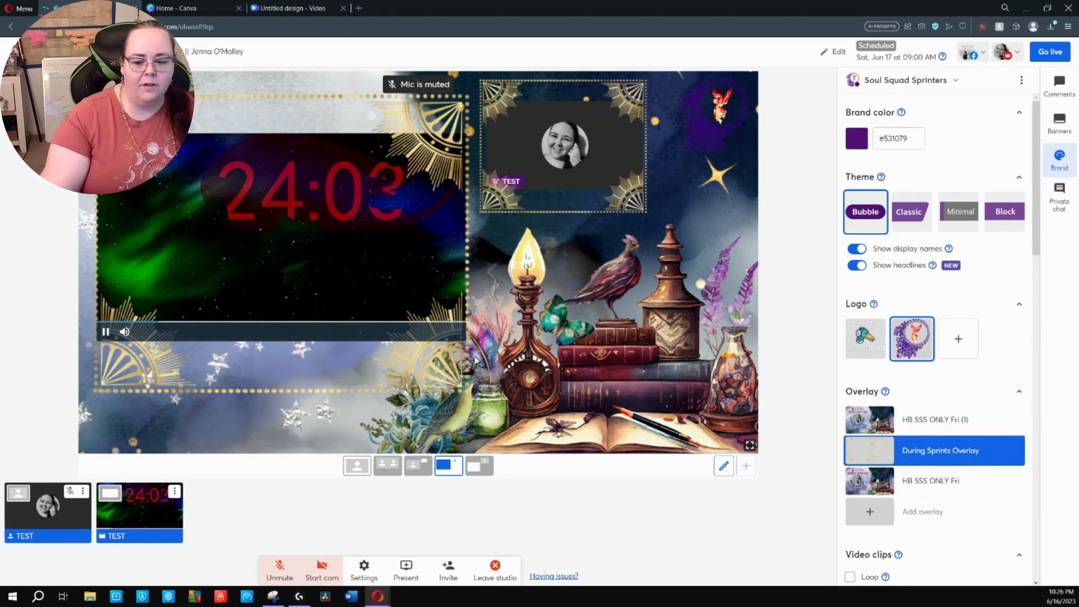
pyautogui.click(723, 465)
pyautogui.click(308, 275)
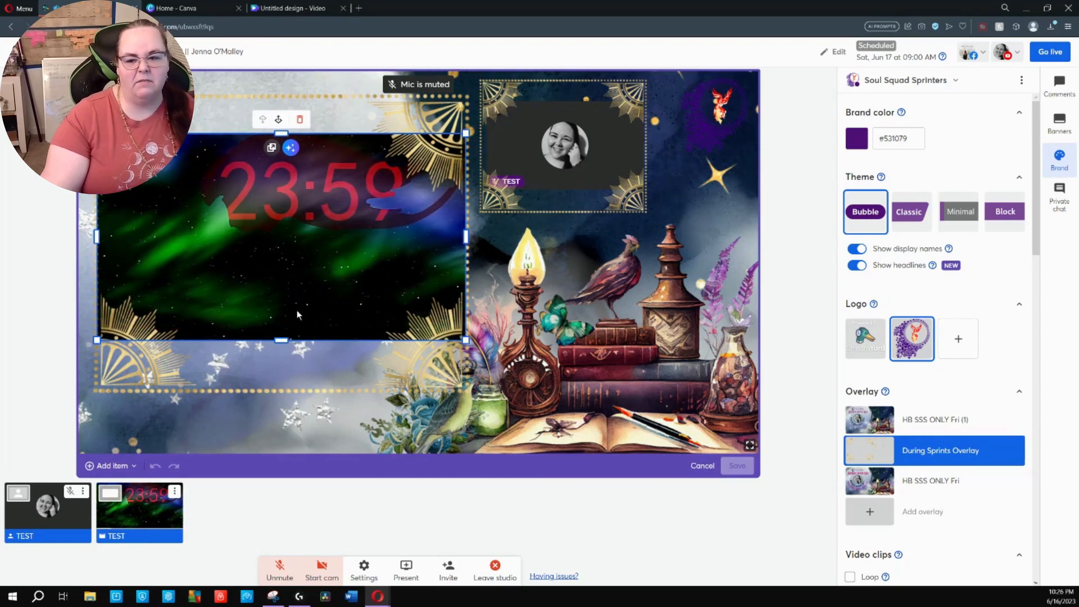
pyautogui.click(701, 465)
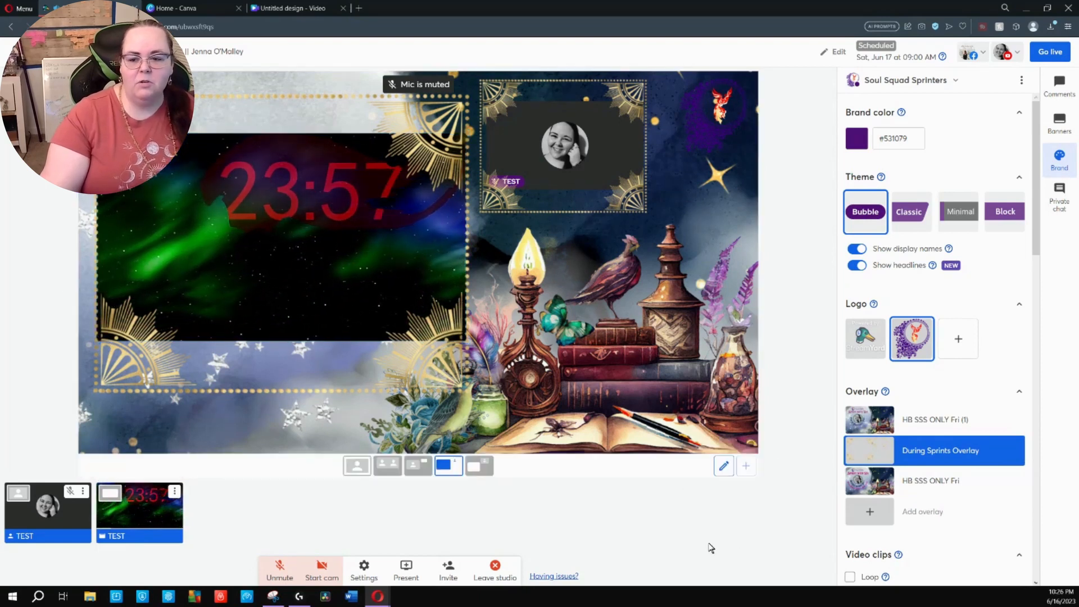